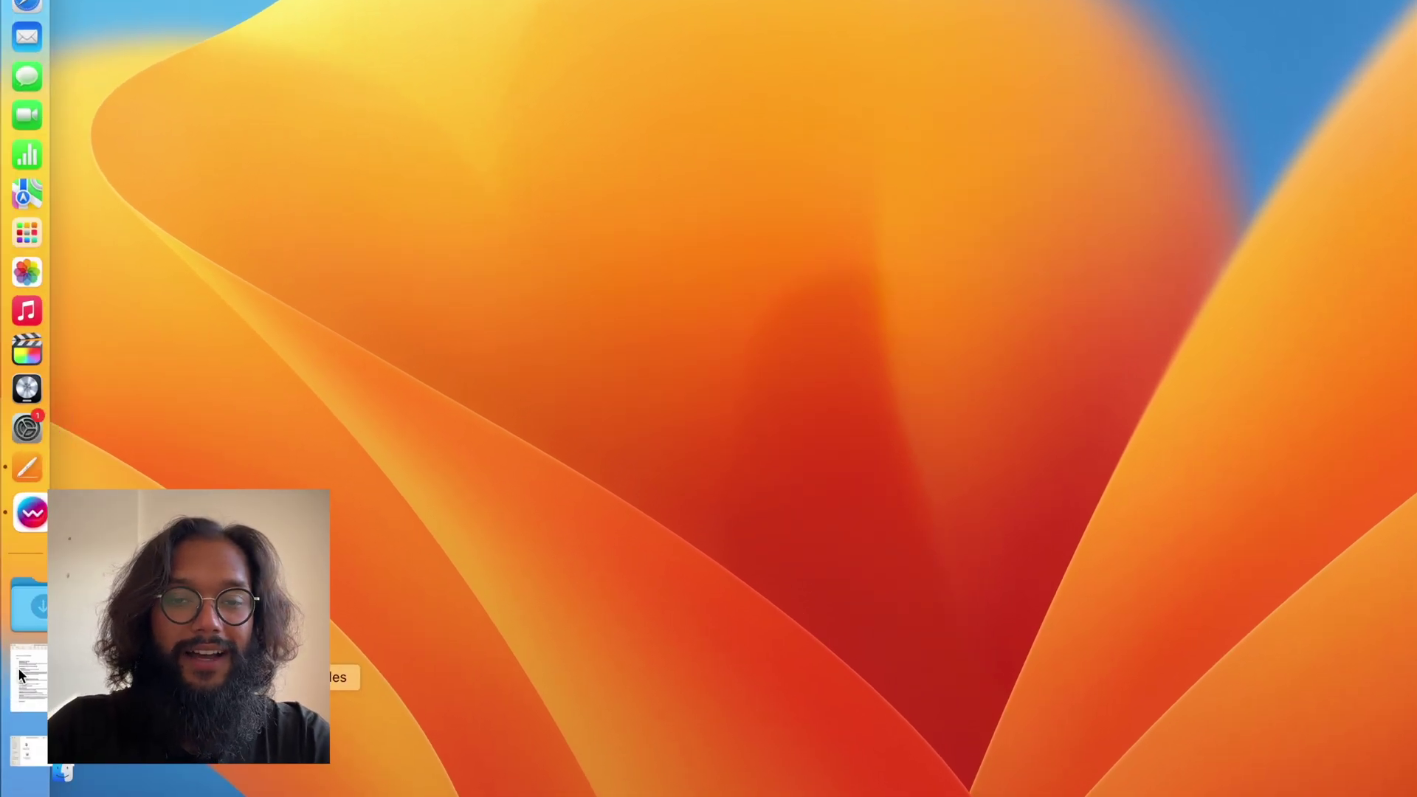
- Restore the minimized Minions The Rise of Gru folder window from the Dock
click(19, 668)
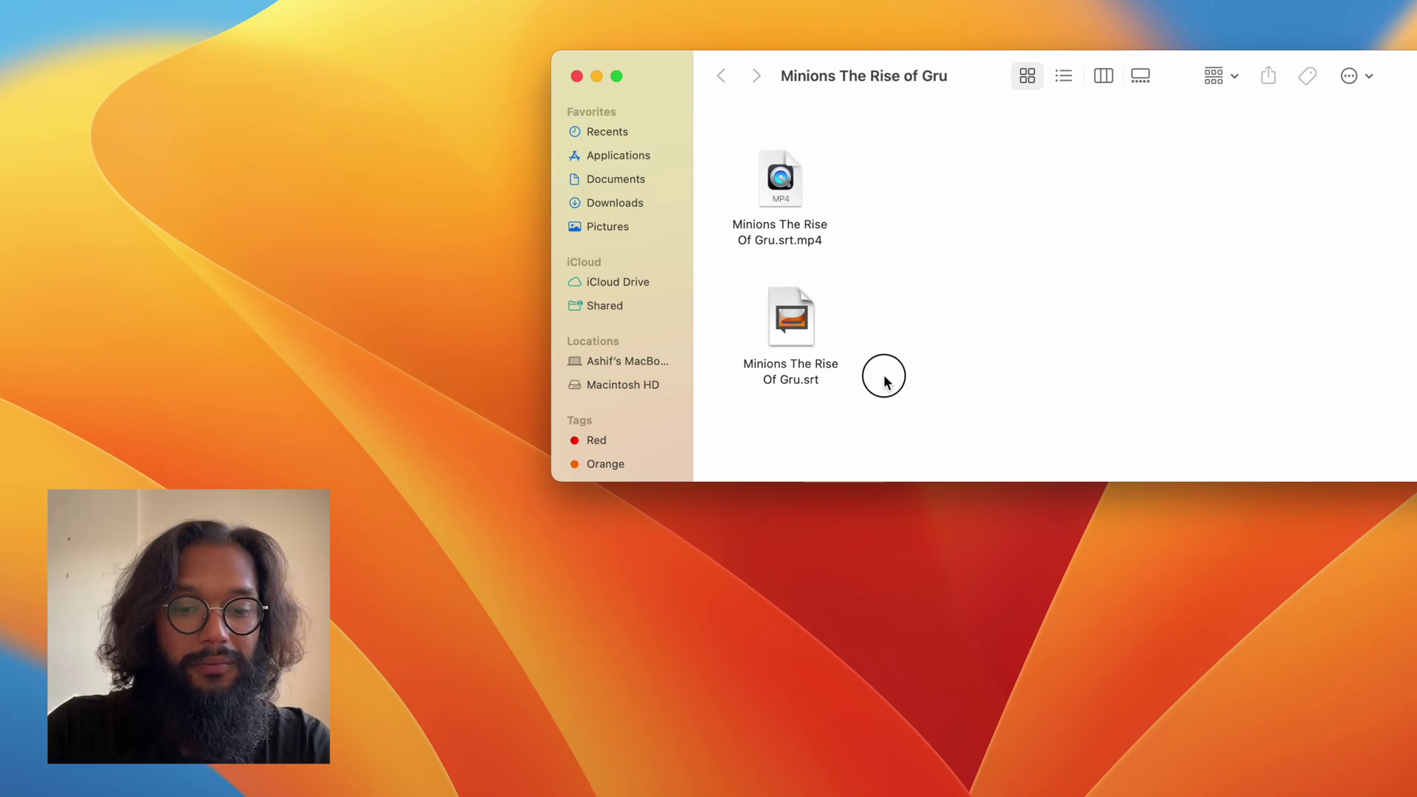
drag(883, 381, 754, 196)
click(1099, 280)
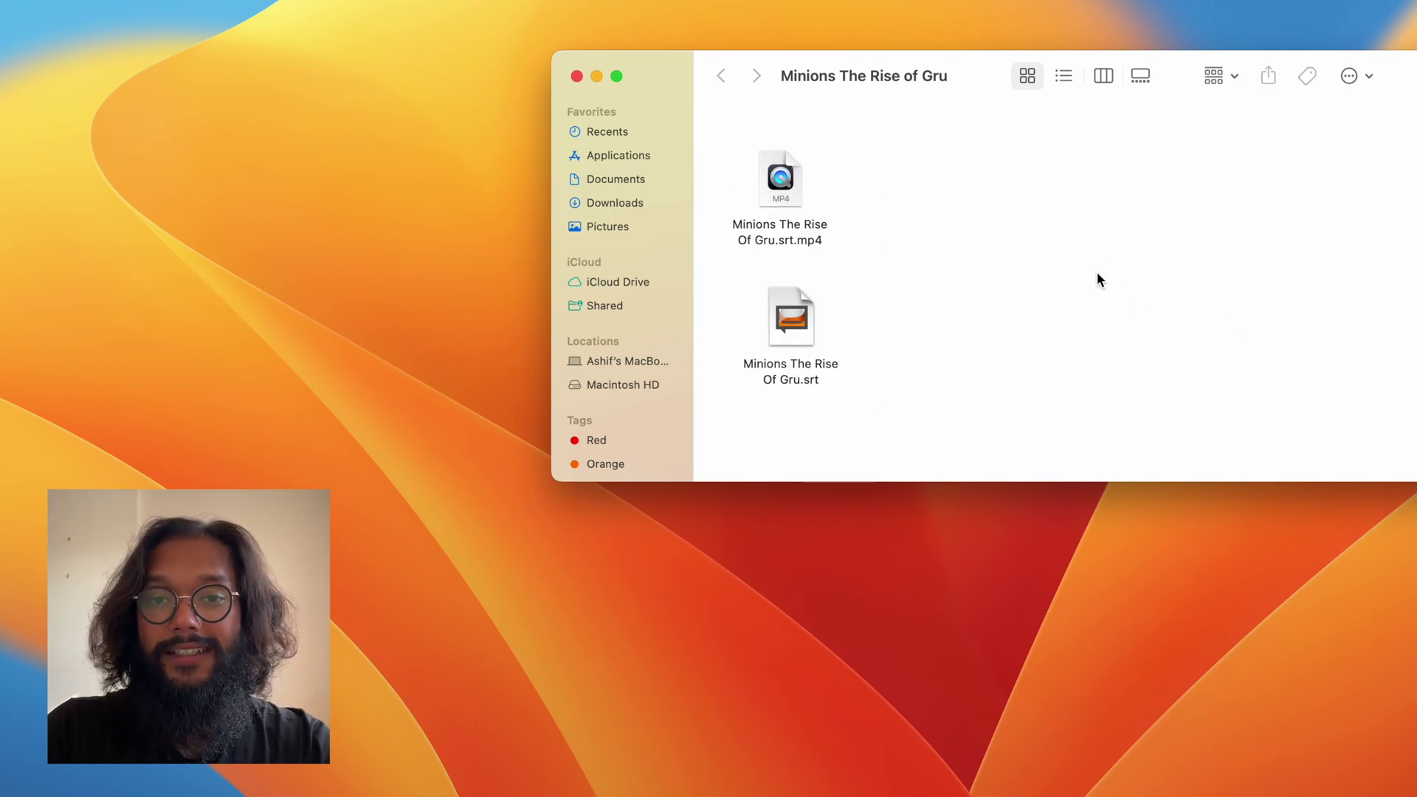
click(794, 386)
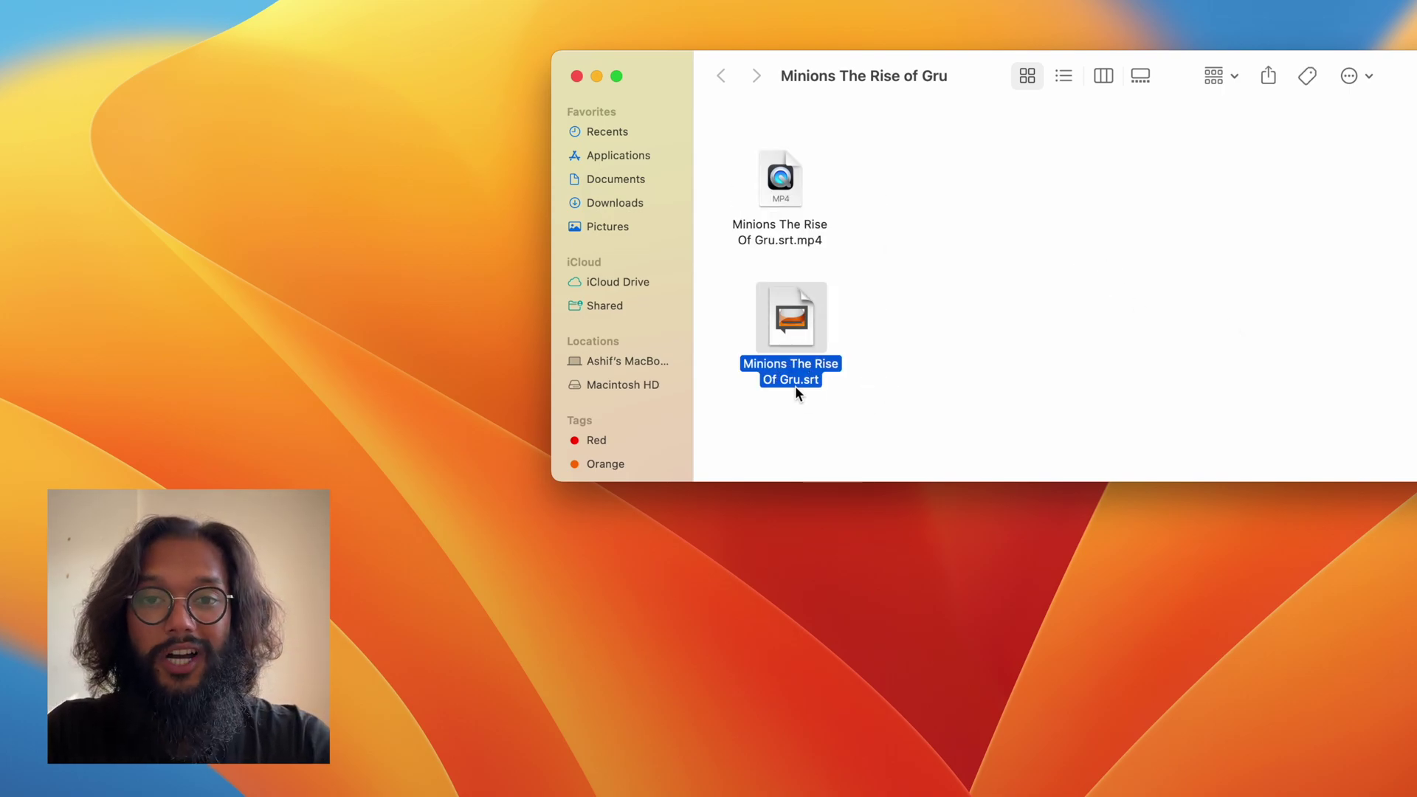
click(813, 233)
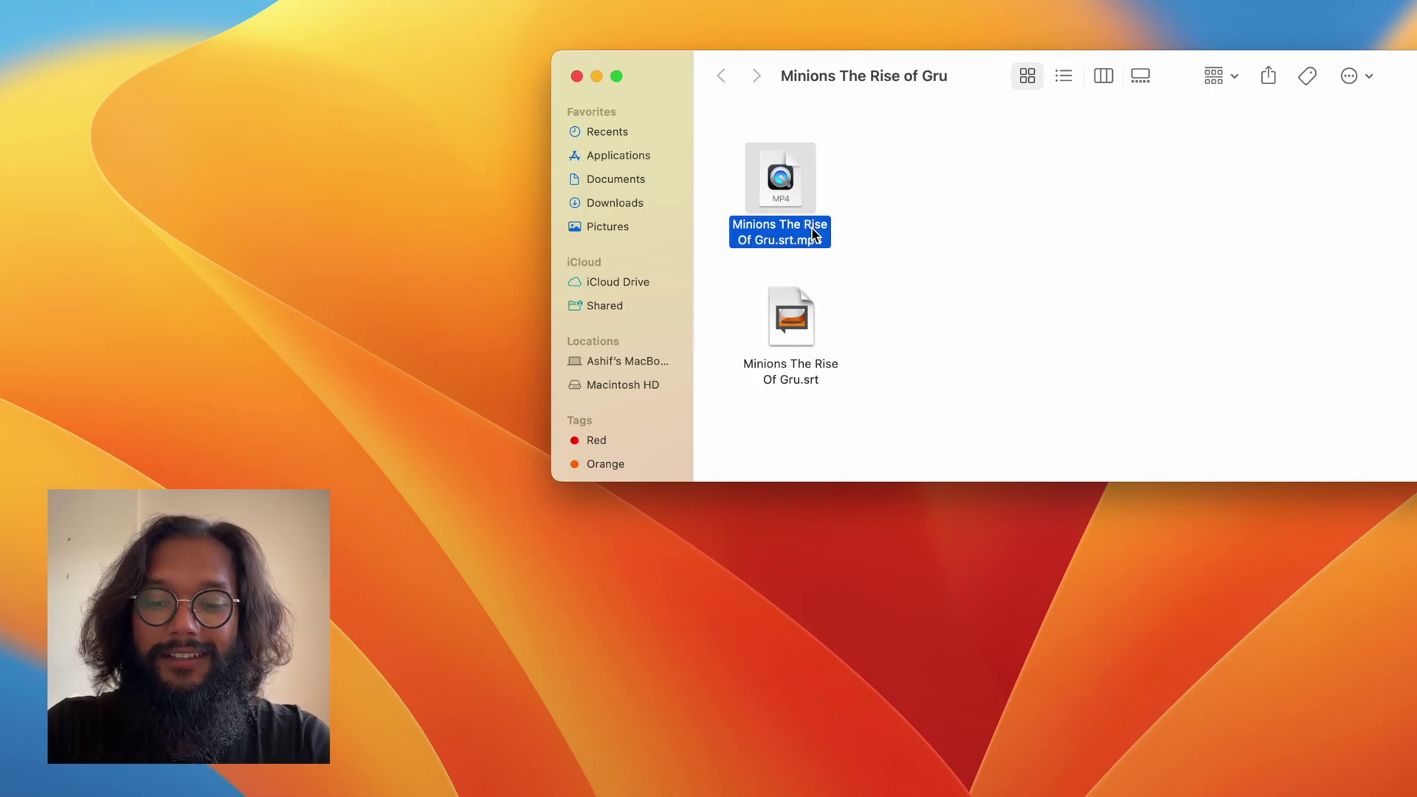
click(905, 302)
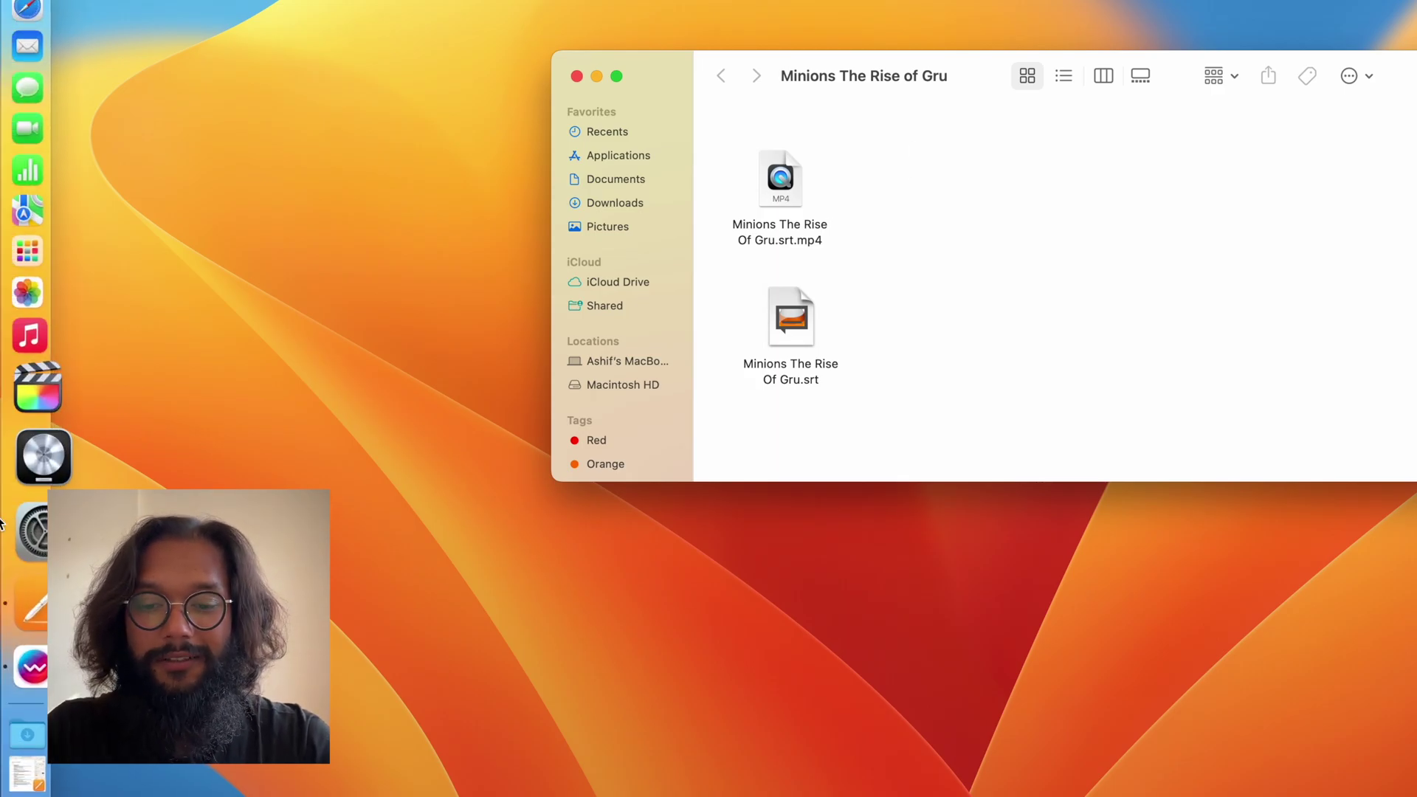
- Launch WALTR PRO and drag the movie MP4 and its SRT subtitle onto the iPhone target
click(33, 621)
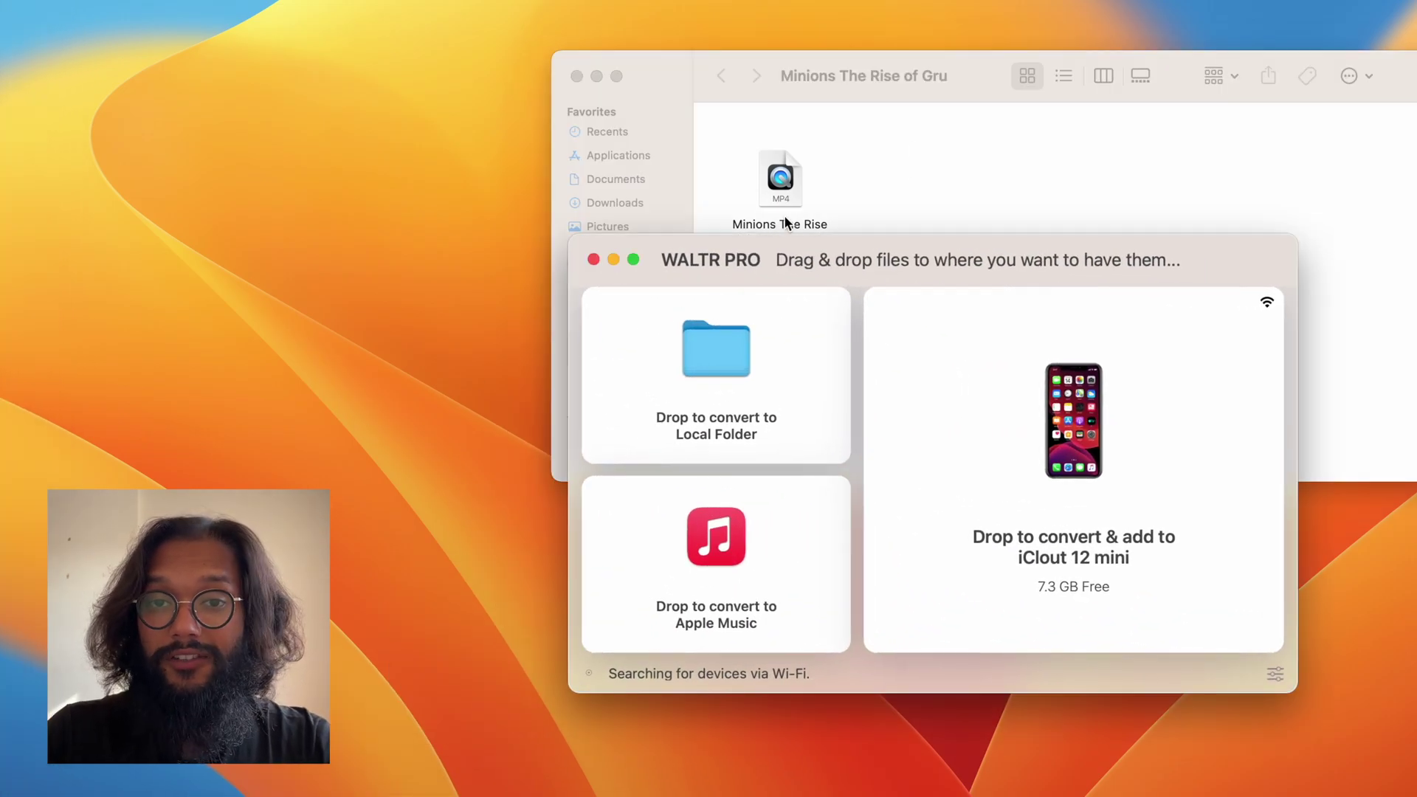
click(936, 167)
mouse_move(848, 389)
mouse_down()
mouse_move(747, 183)
mouse_move(974, 524)
mouse_up()
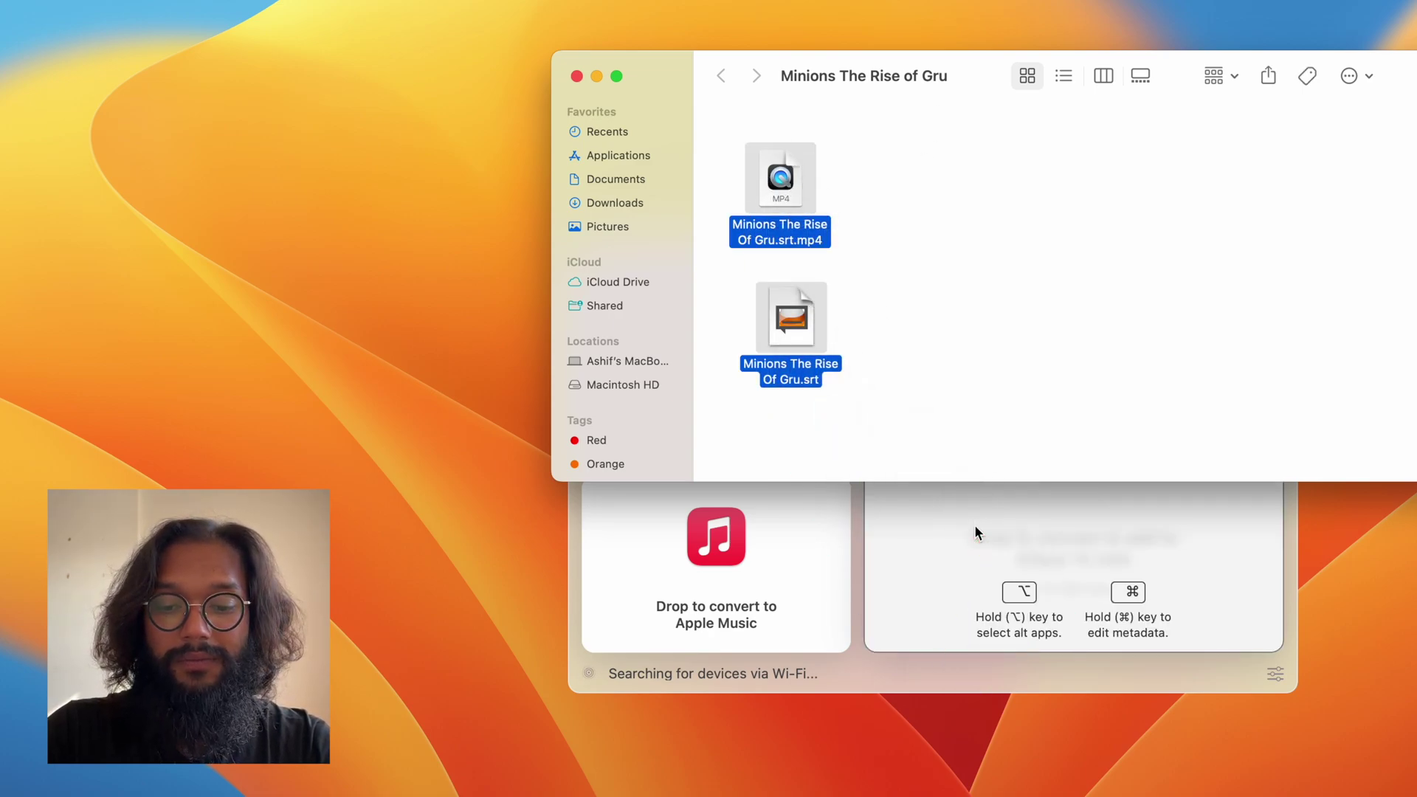
click(875, 672)
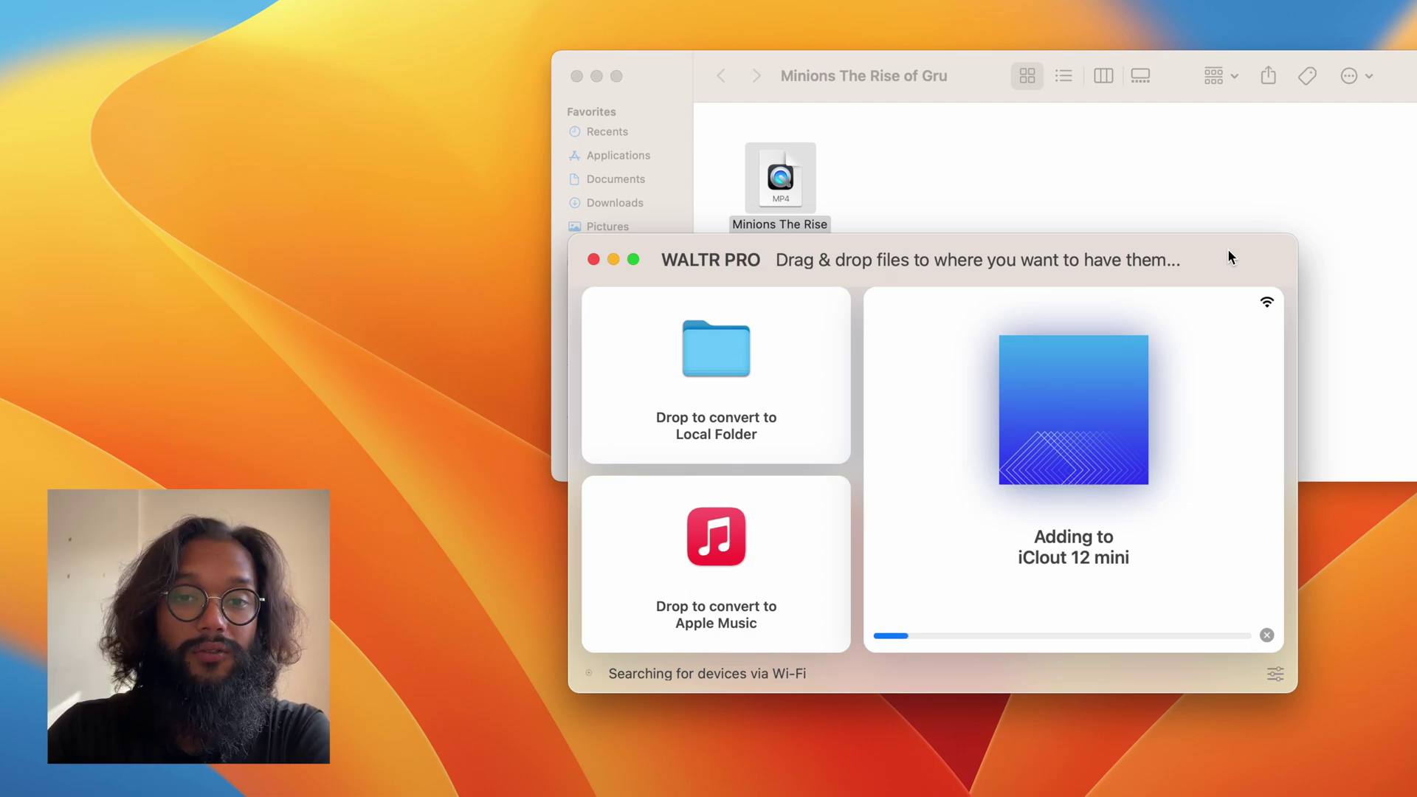
- Cancel the transfer, then drop the MP4 alone onto the iPhone with metadata editing enabled
click(1268, 634)
mouse_move(1176, 259)
mouse_down()
mouse_move(1088, 505)
mouse_move(1160, 410)
mouse_up()
click(1085, 216)
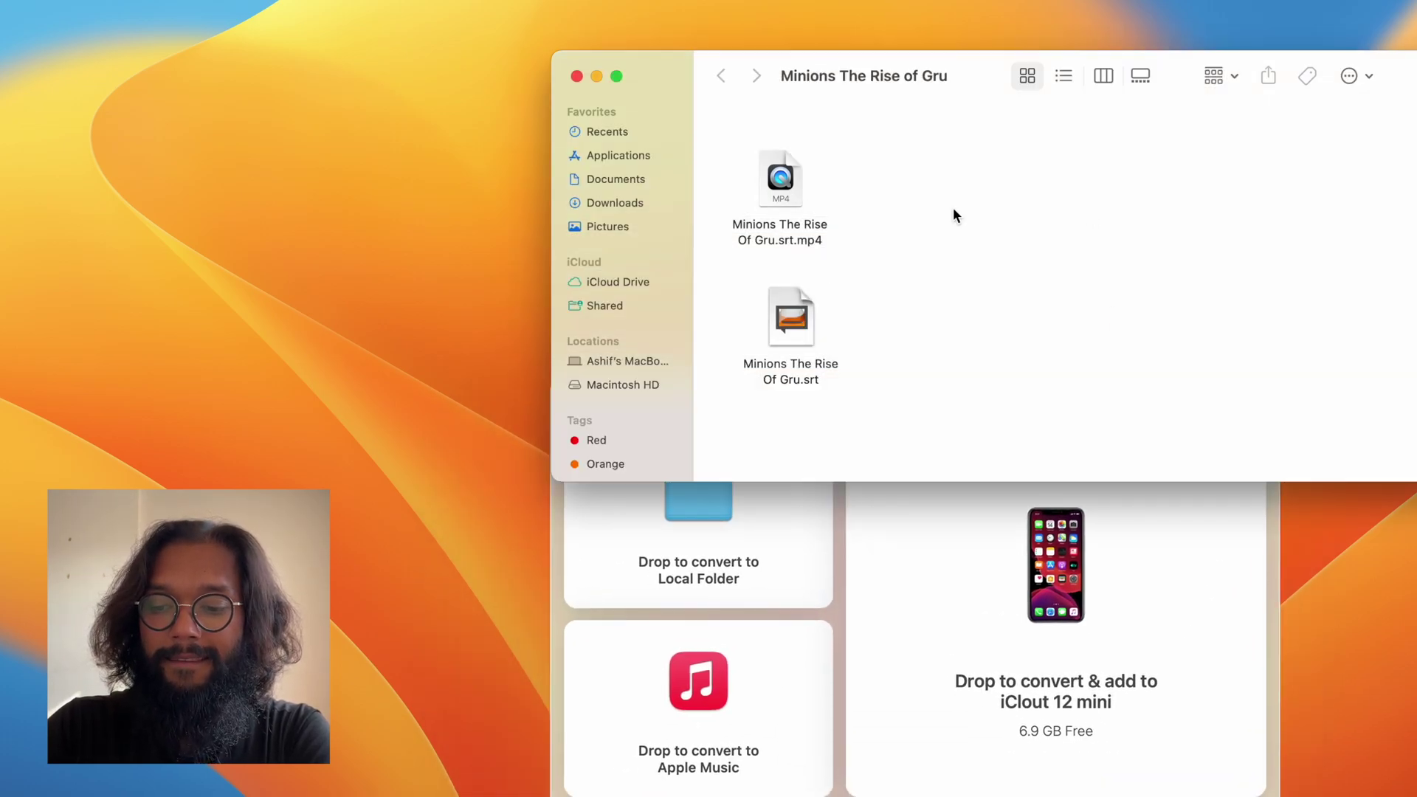
drag(779, 179, 942, 530)
key(super)
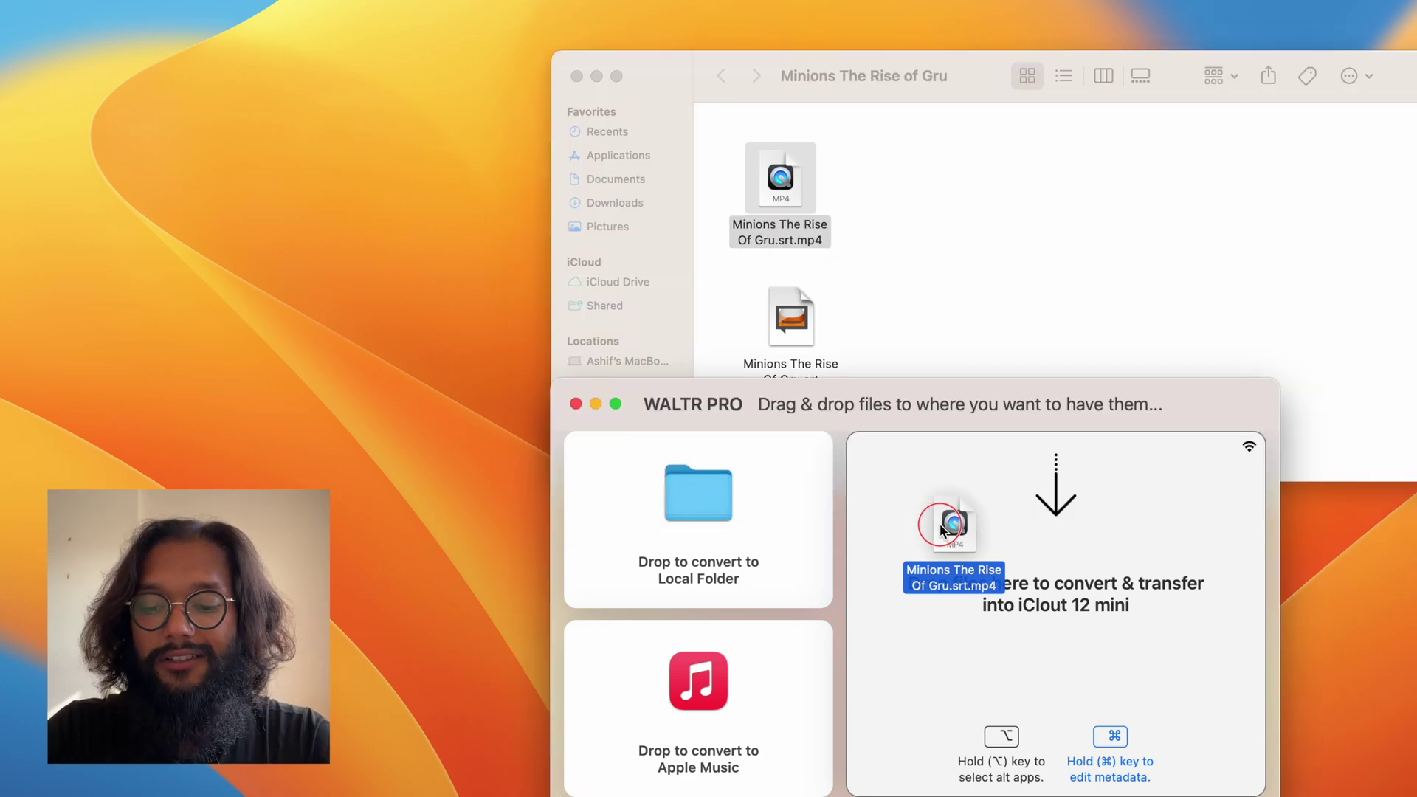
drag(941, 530, 937, 522)
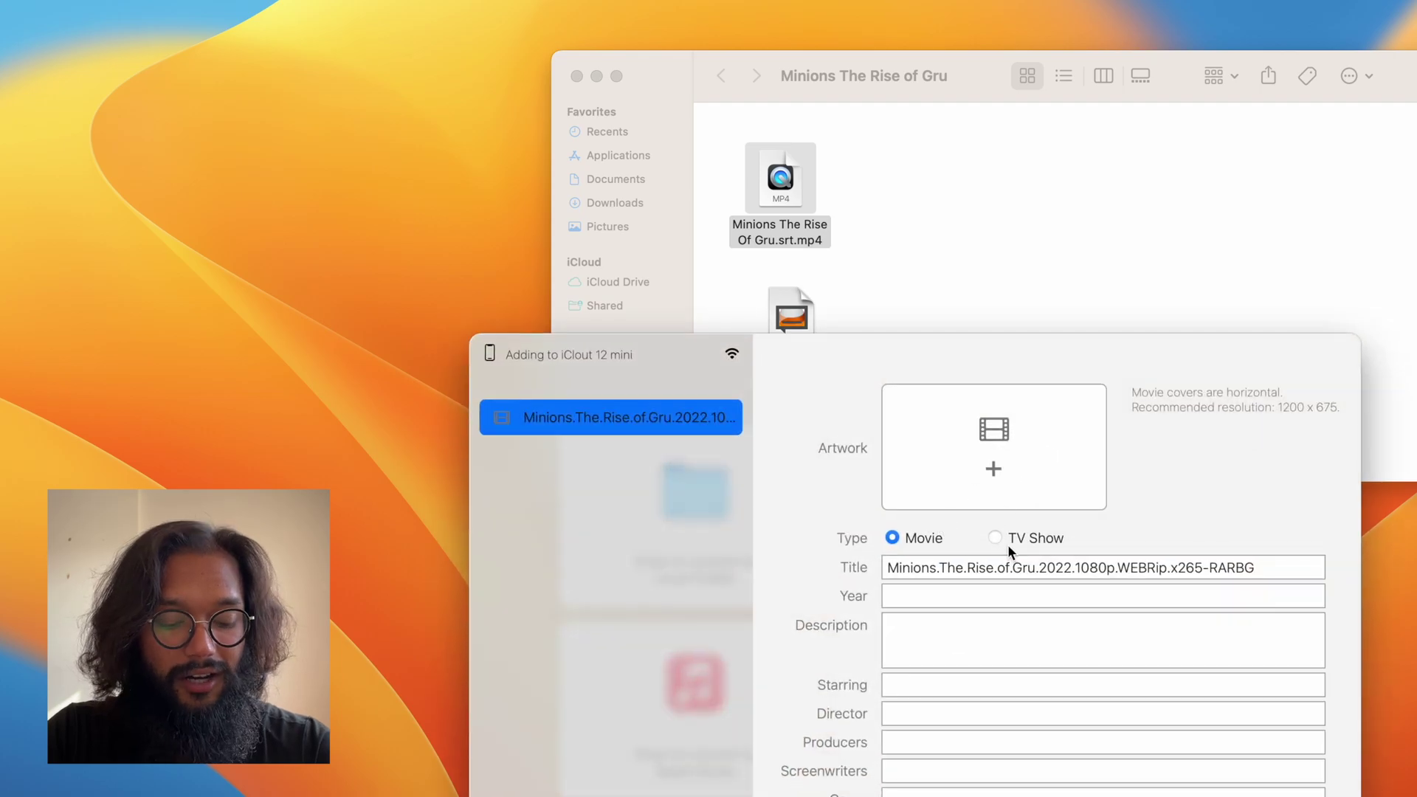
- Clear and retype the movie title in the metadata form, then abandon editing back to the drop window
drag(887, 566, 1255, 566)
key(BackSpace)
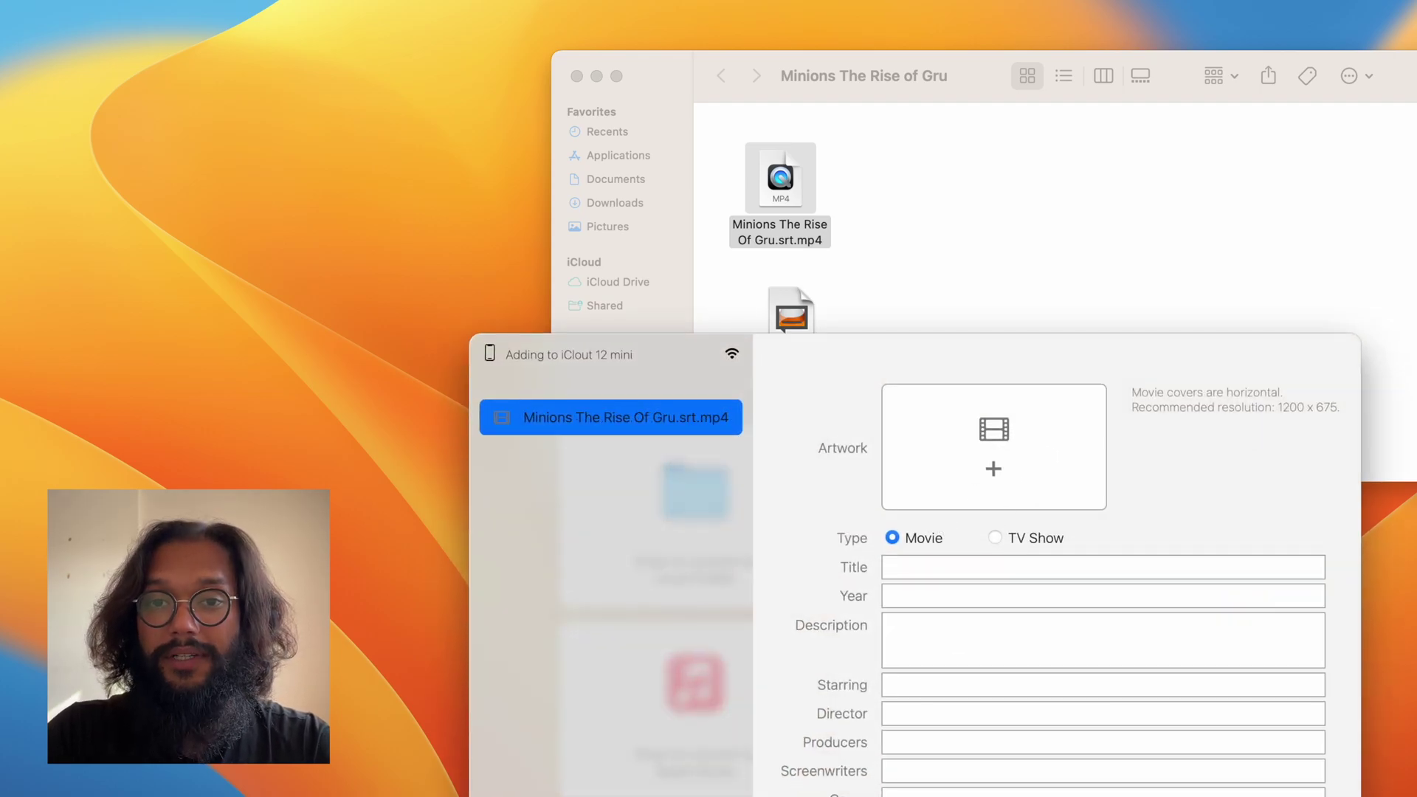
text(Moov)
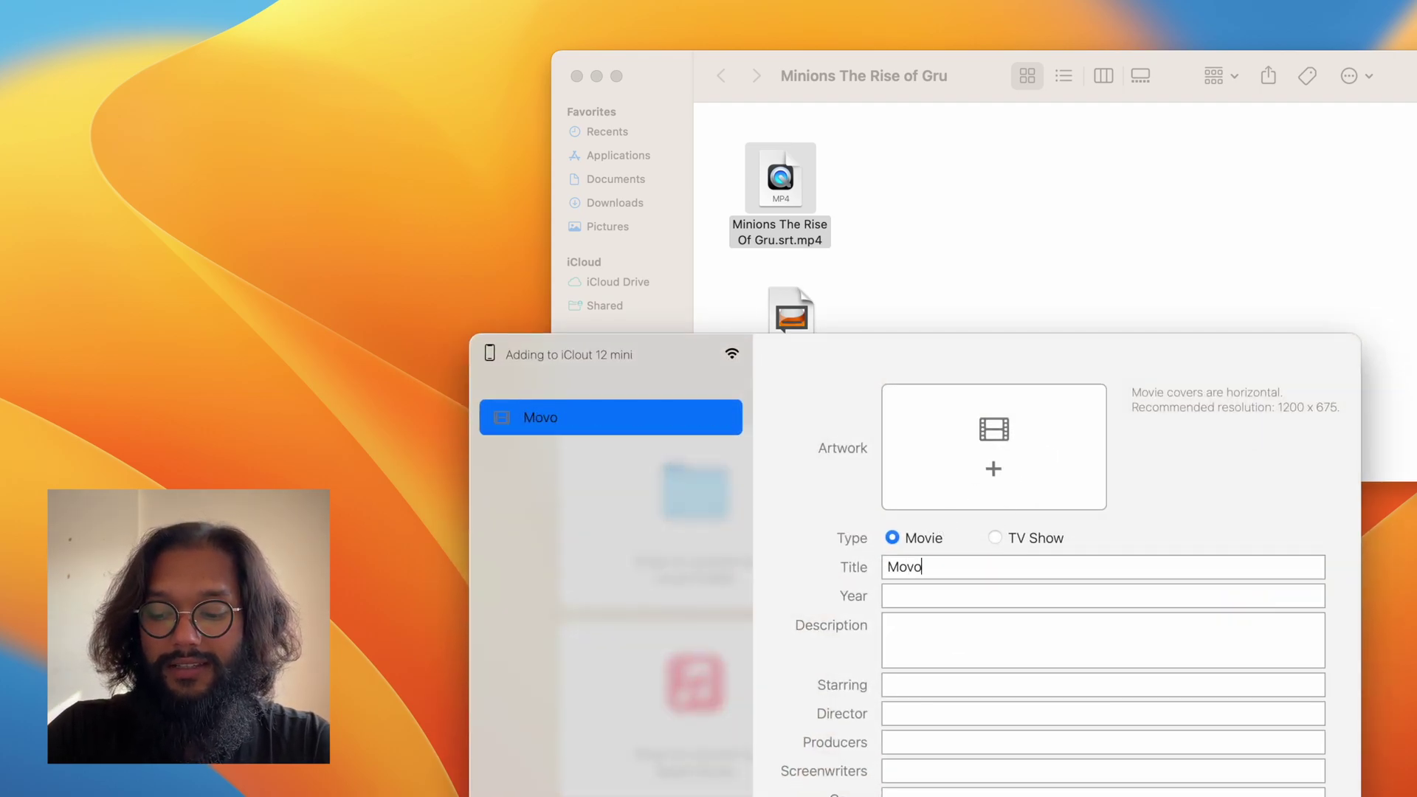
text(ie)
key(BackSpace)
key(BackSpace)
key(BackSpace)
text(vie)
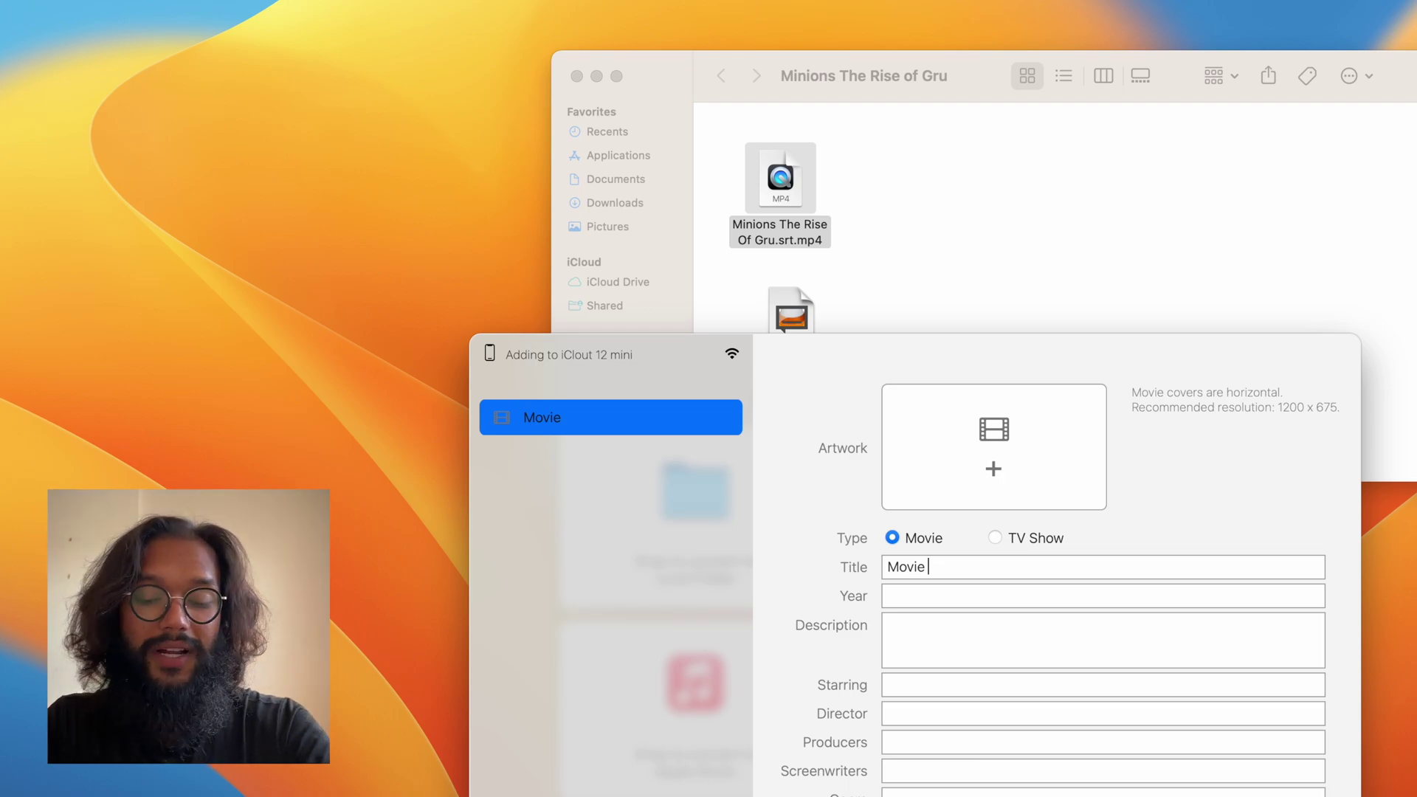
key(BackSpace)
key(BackSpace)
key(BackSpace)
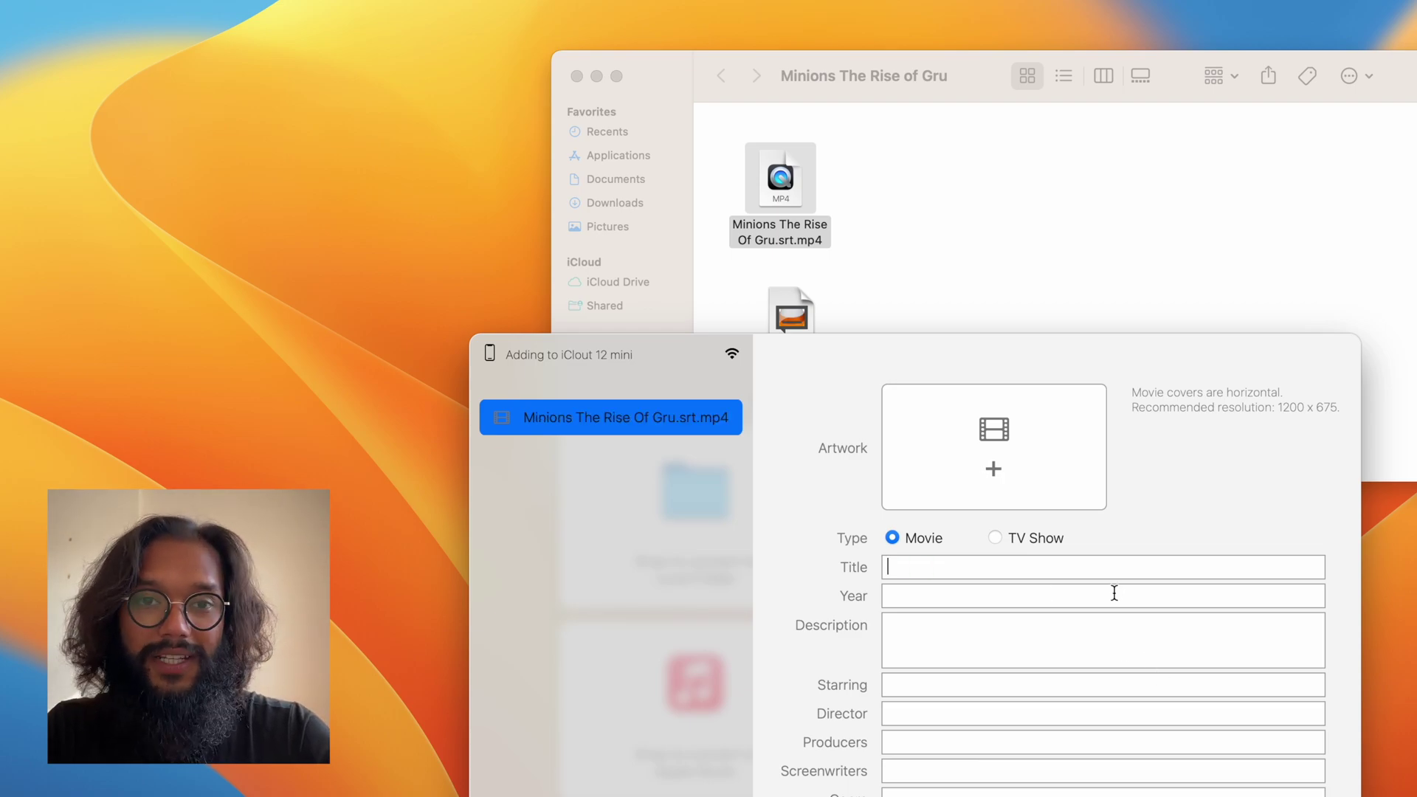
click(1113, 591)
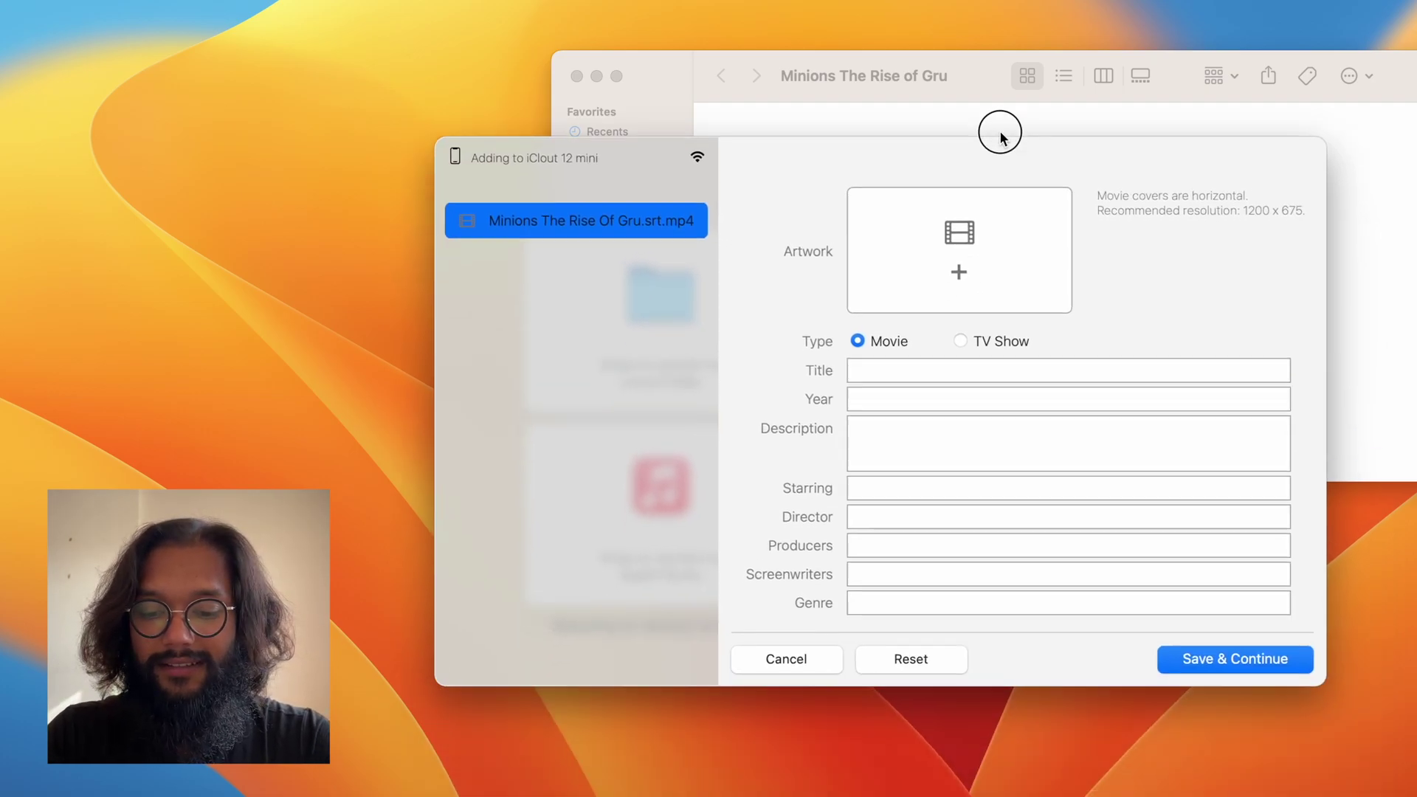
click(806, 636)
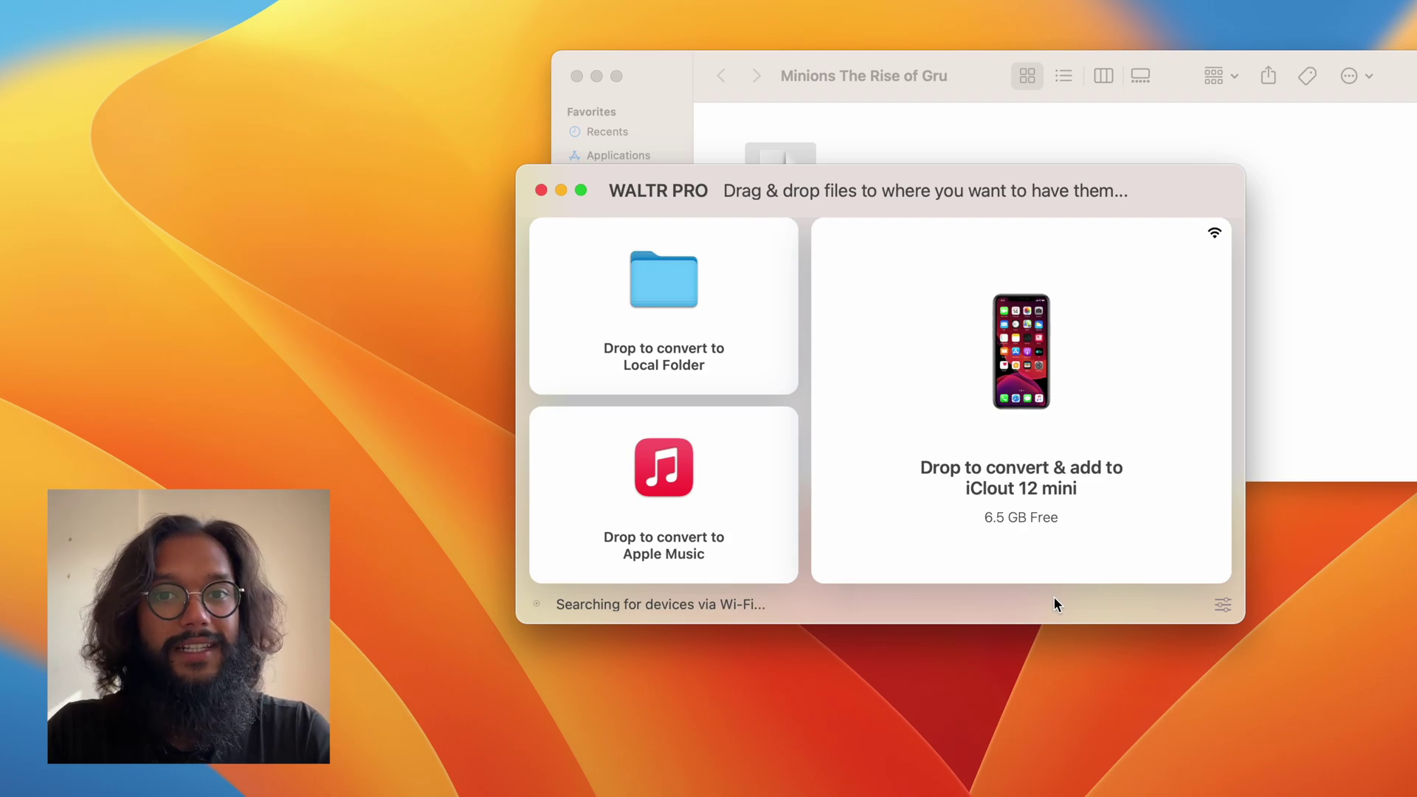
click(1224, 606)
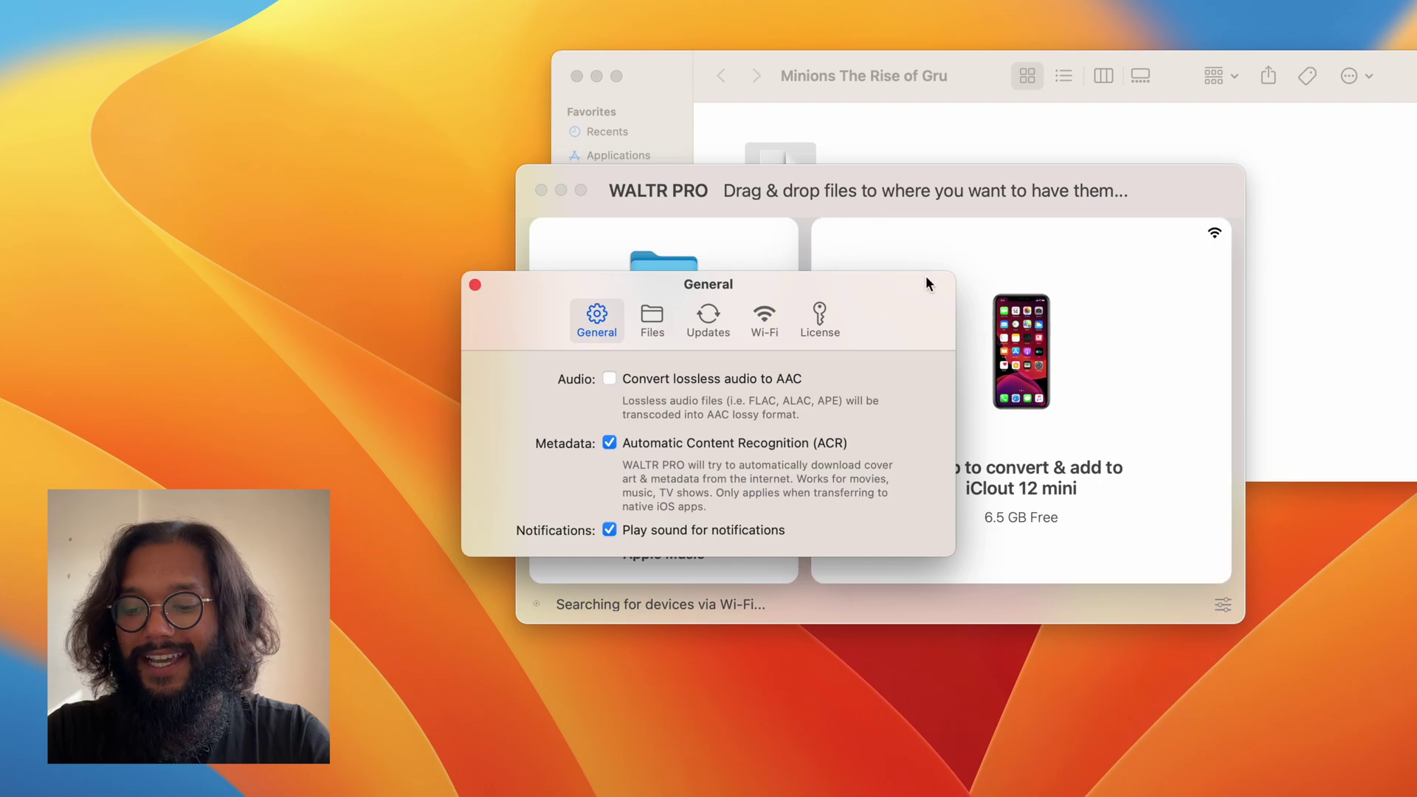
mouse_move(909, 276)
mouse_down()
mouse_move(882, 235)
mouse_move(746, 214)
mouse_up()
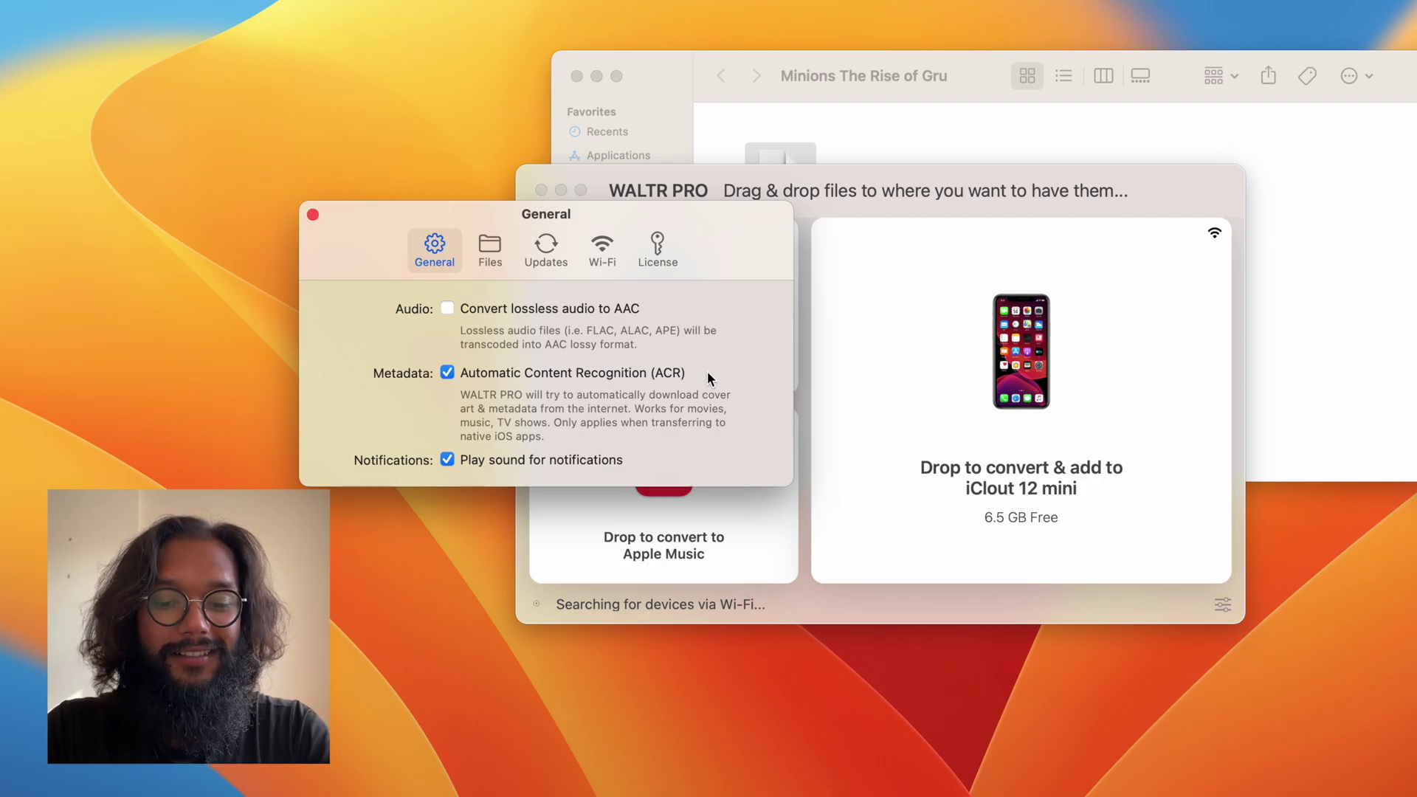
click(312, 214)
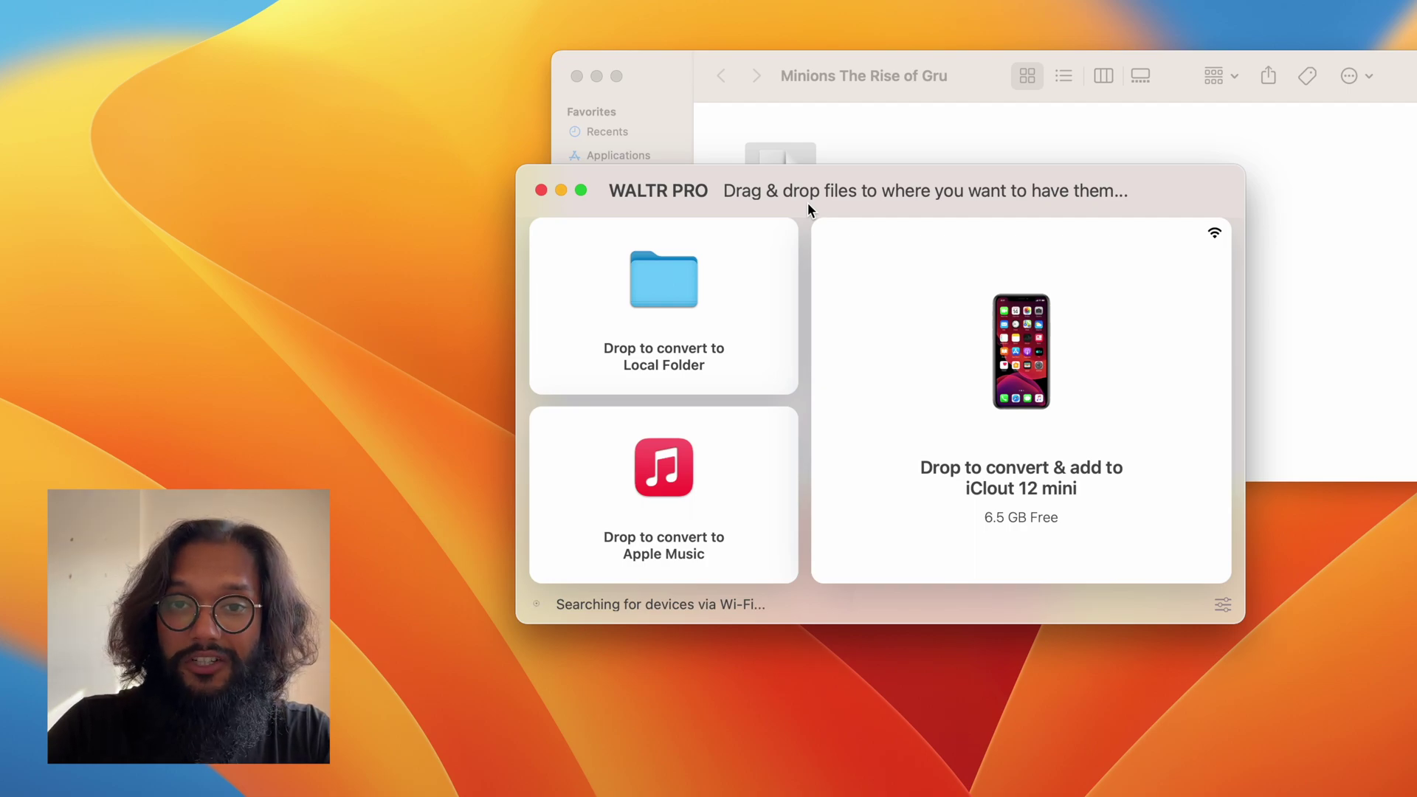
- Close the movie folder Finder window and switch to Safari
drag(807, 197, 807, 202)
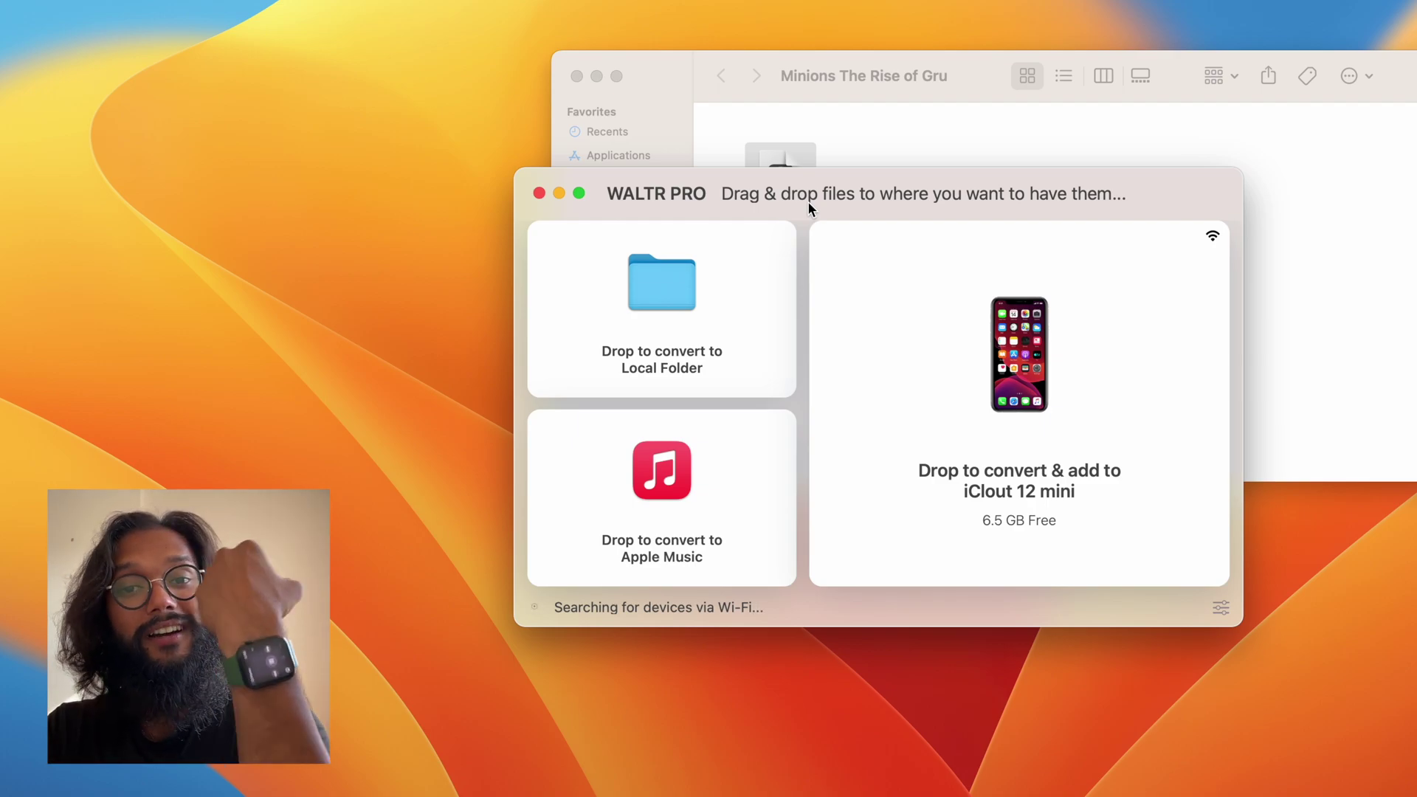
click(577, 76)
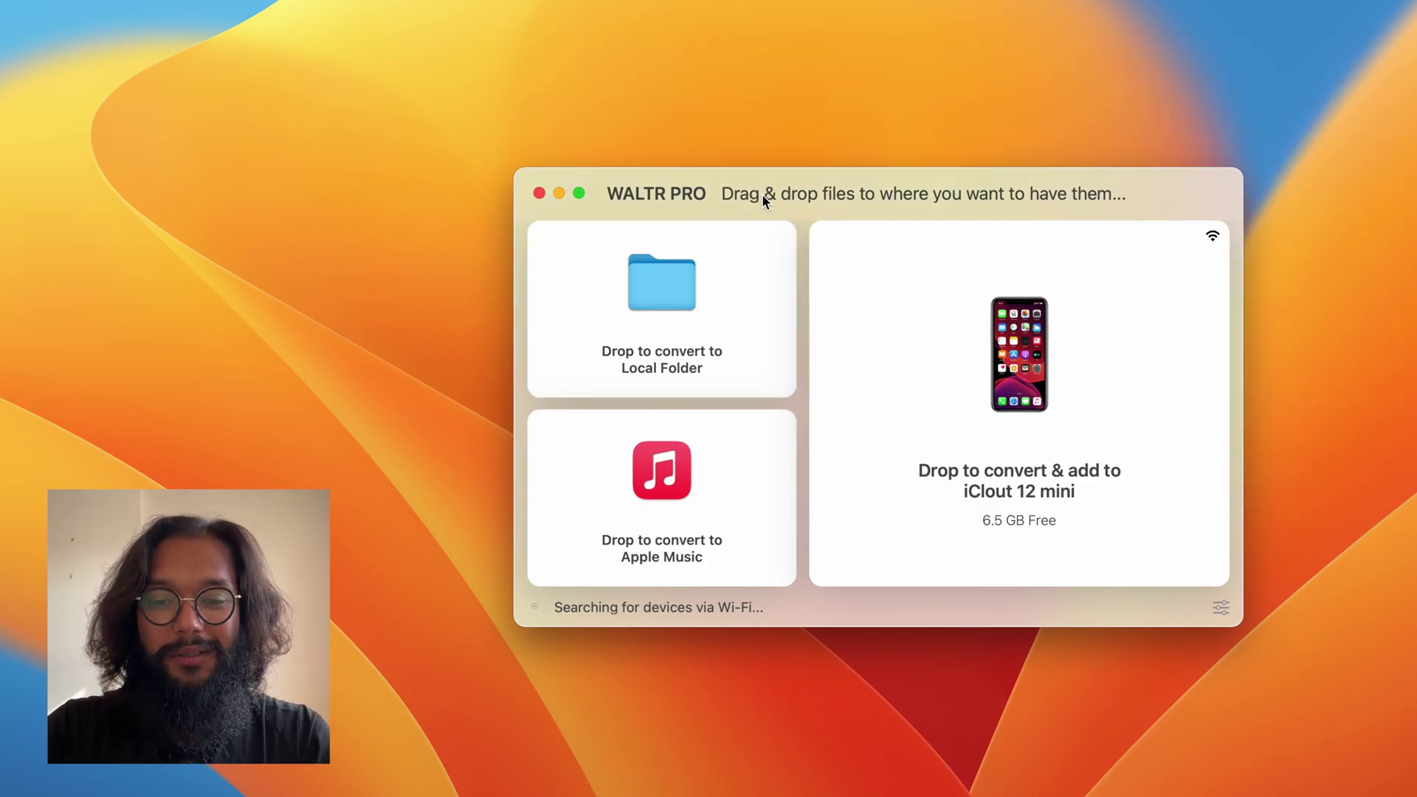
click(14, 88)
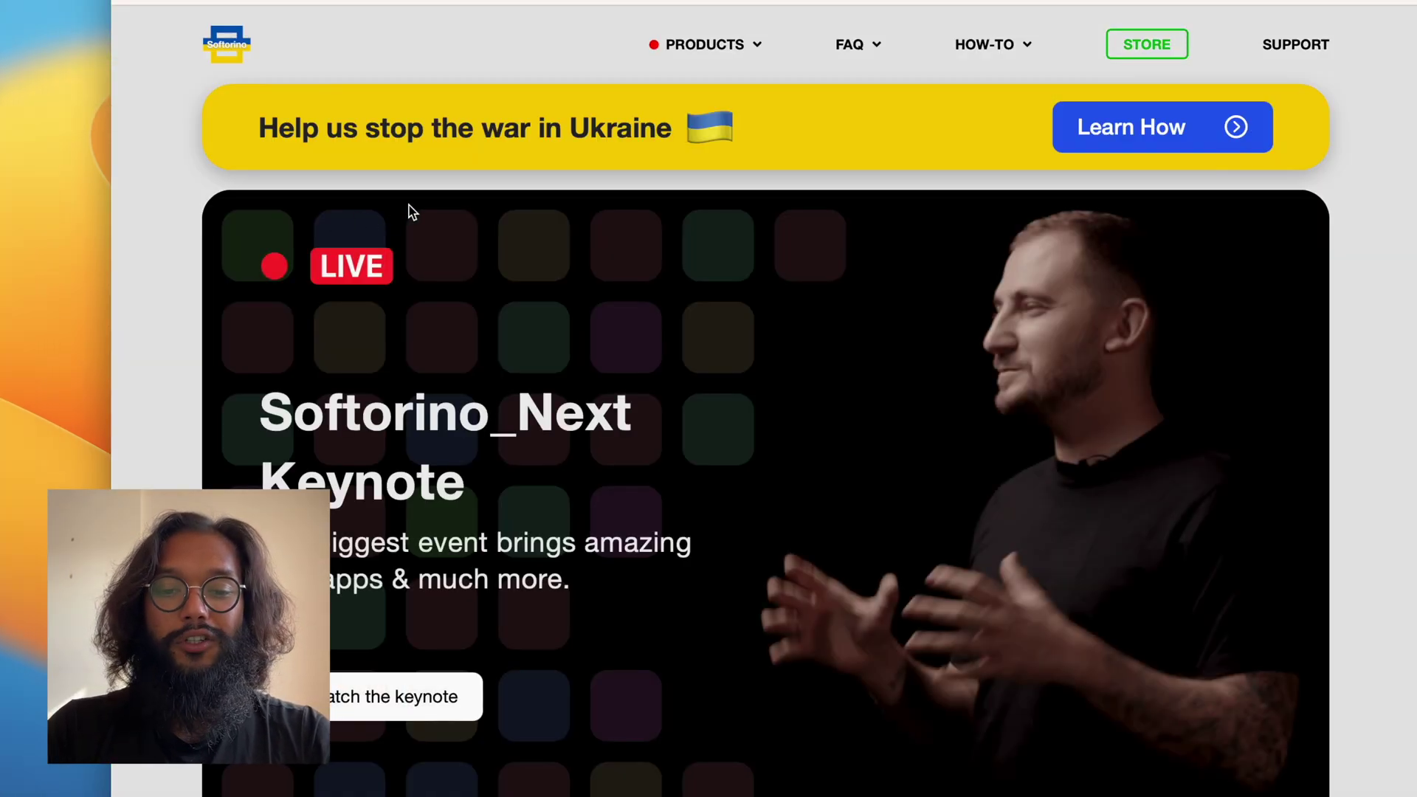
- Open the WALTR PRO product page from the Softorino PRODUCTS menu
click(704, 45)
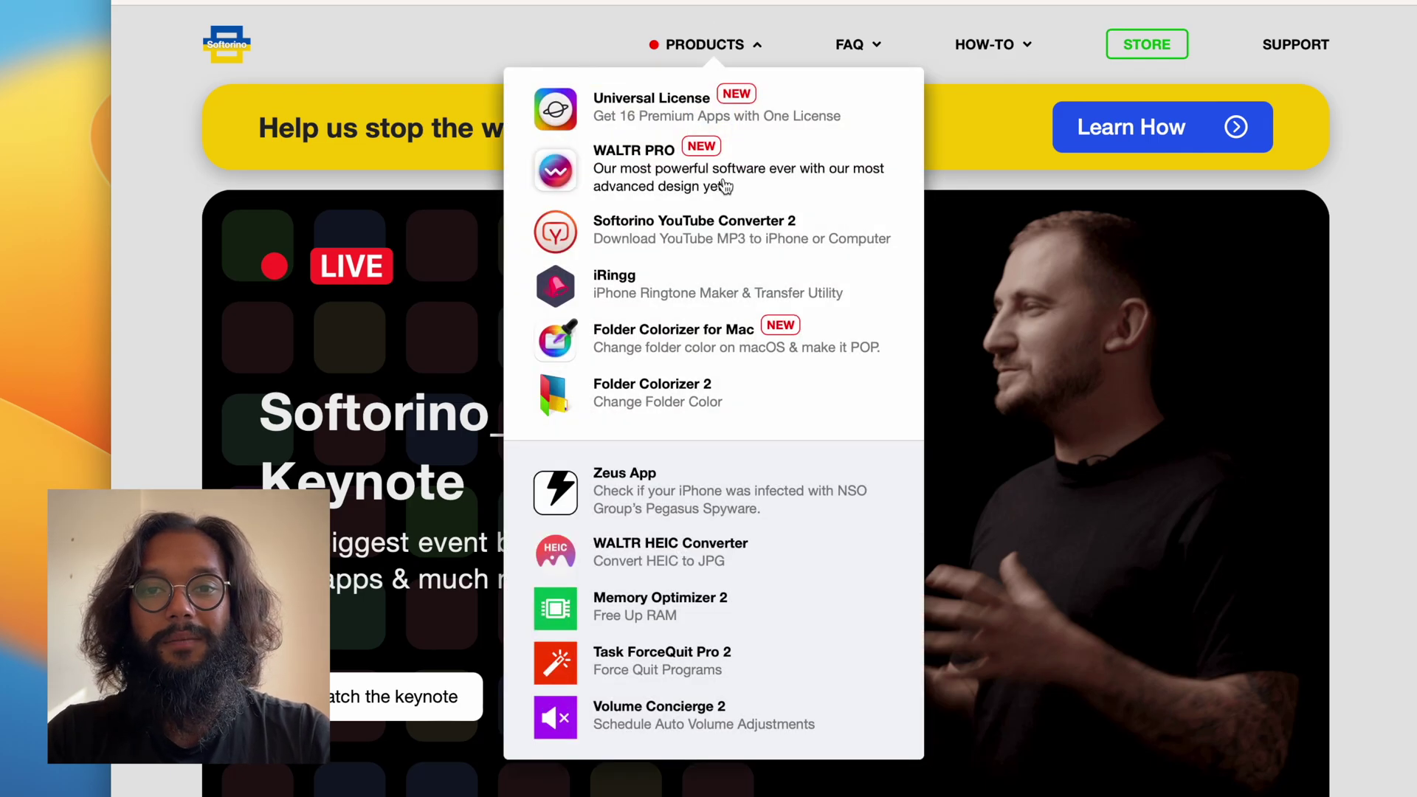
click(725, 186)
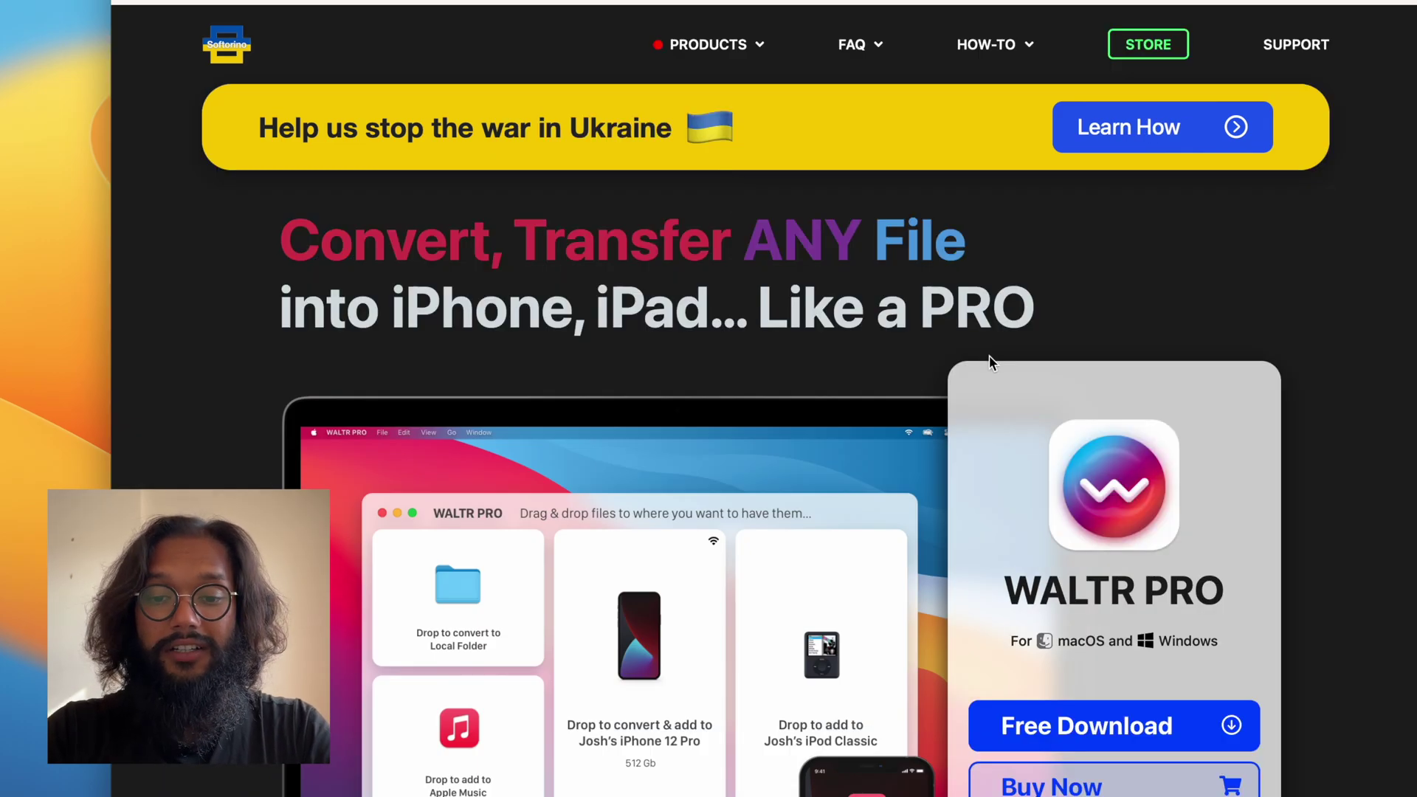
scroll(988, 356, down, 4)
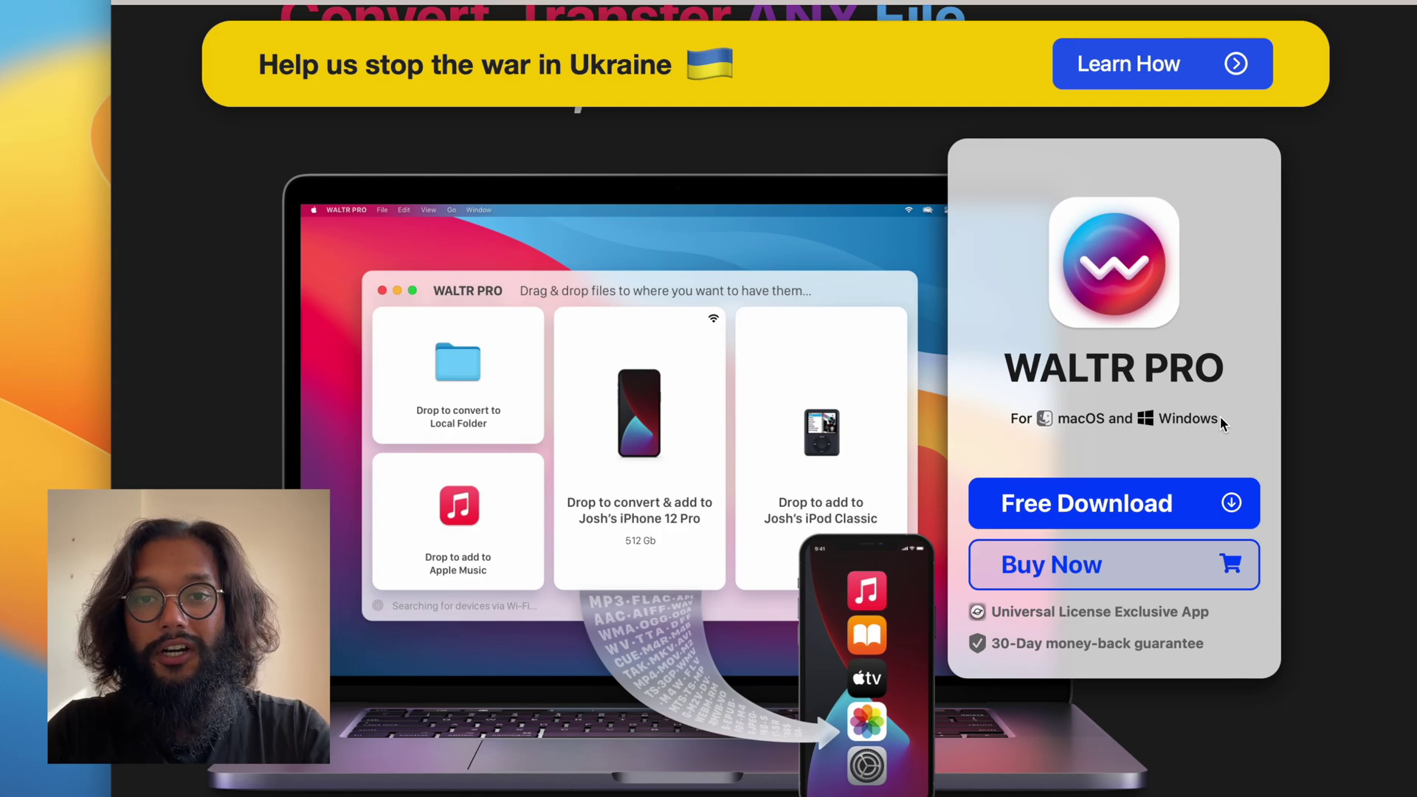
scroll(1220, 421, up, 2)
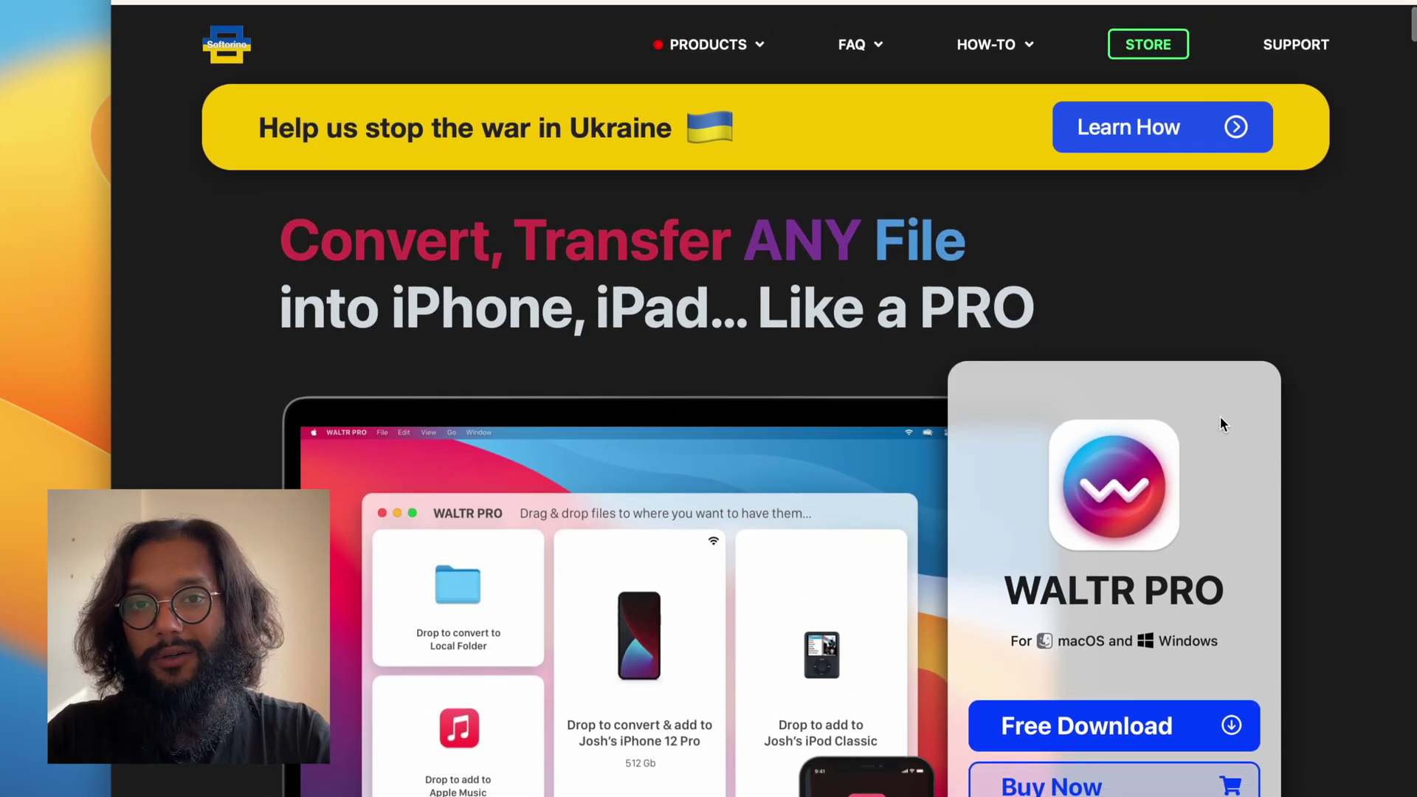
scroll(1219, 417, up, 2)
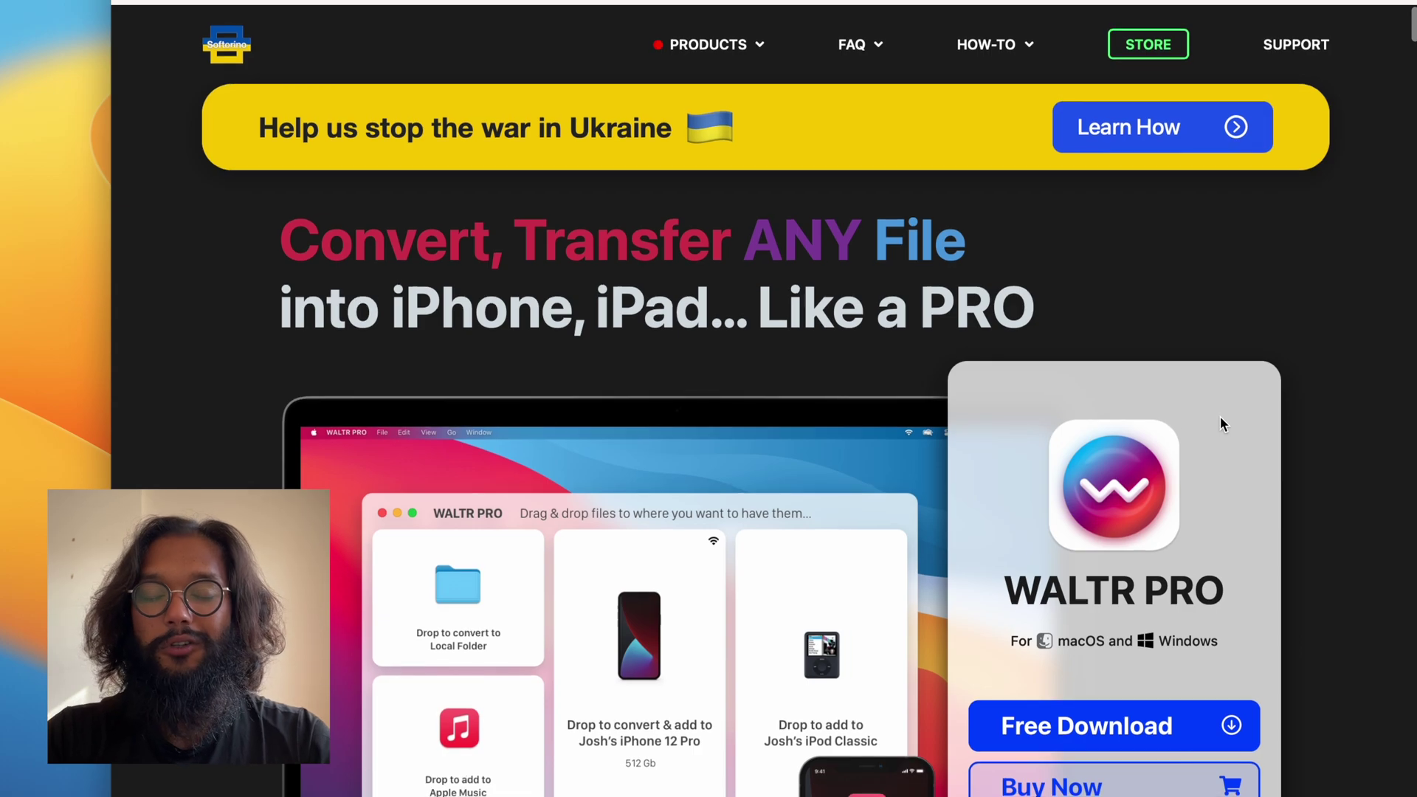
mouse_move(709, 45)
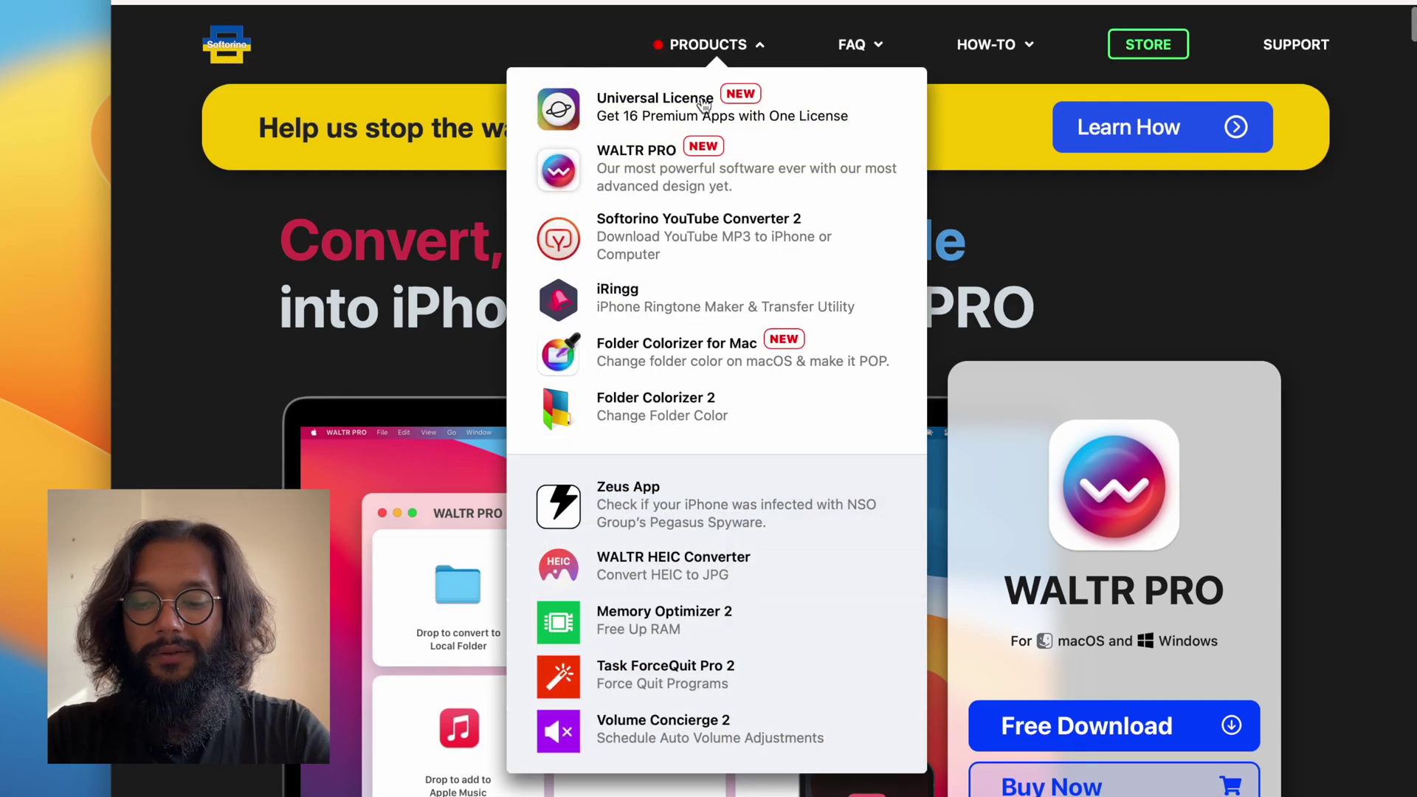
- Open the Universal License page from the PRODUCTS menu
click(701, 102)
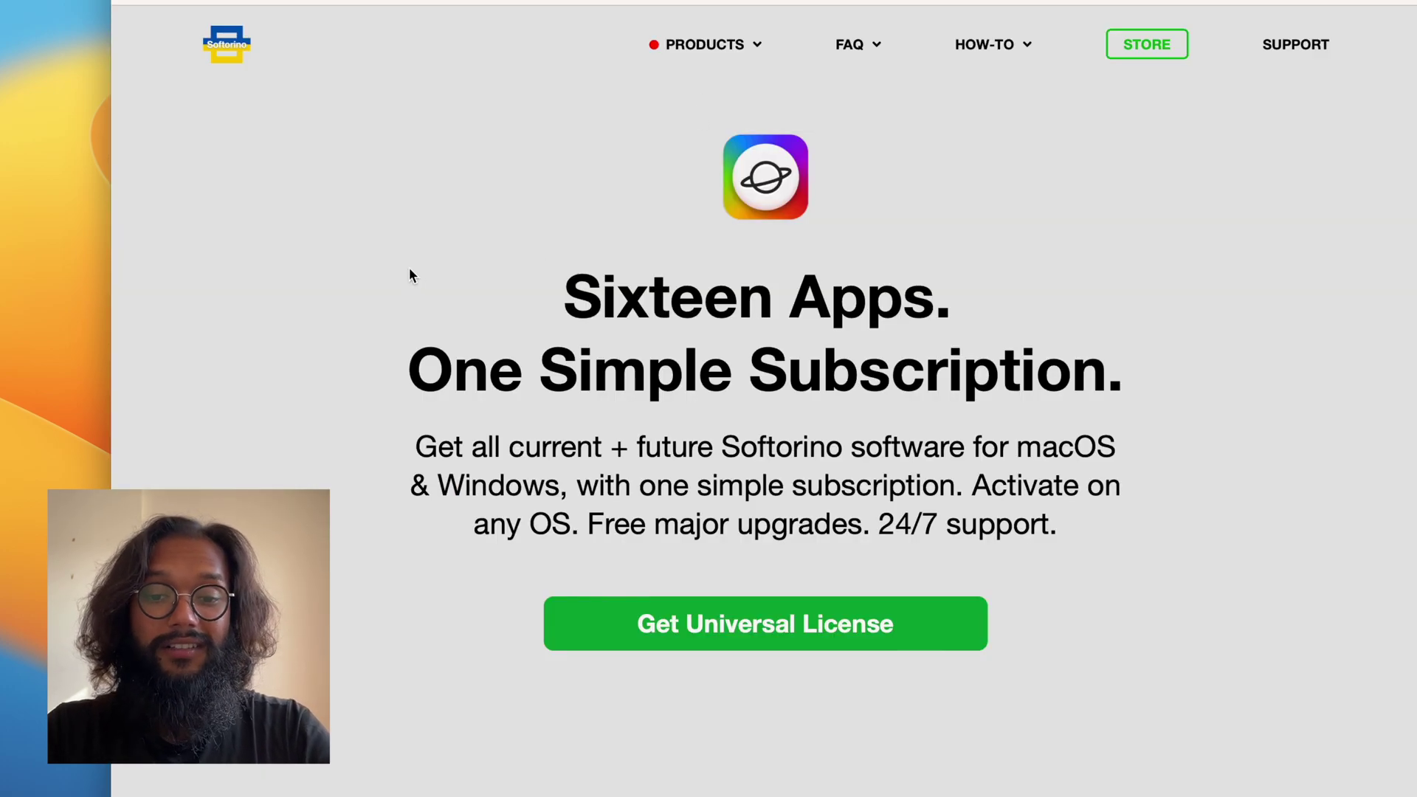
scroll(408, 271, down, 3)
scroll(409, 275, down, 3)
scroll(408, 275, down, 2)
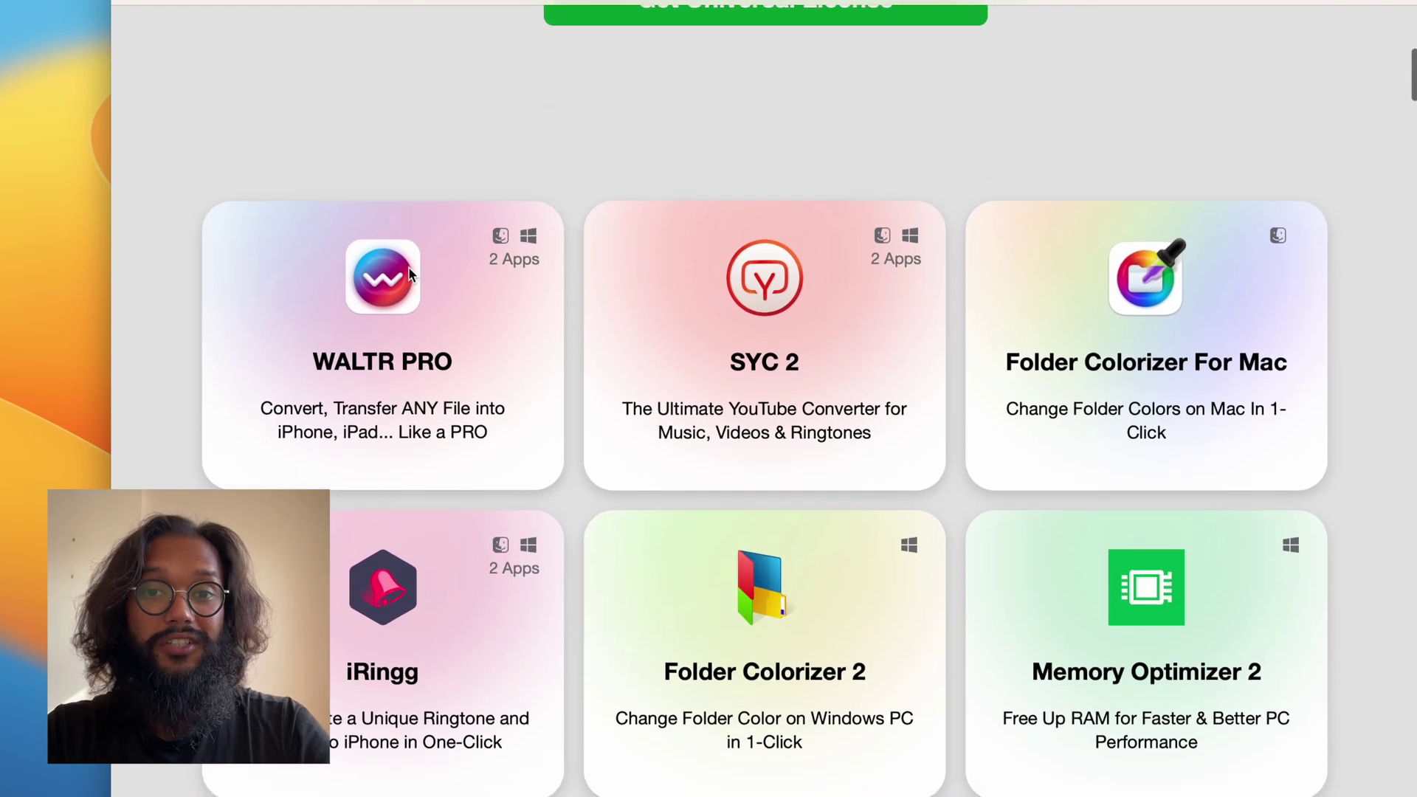
scroll(404, 272, down, 2)
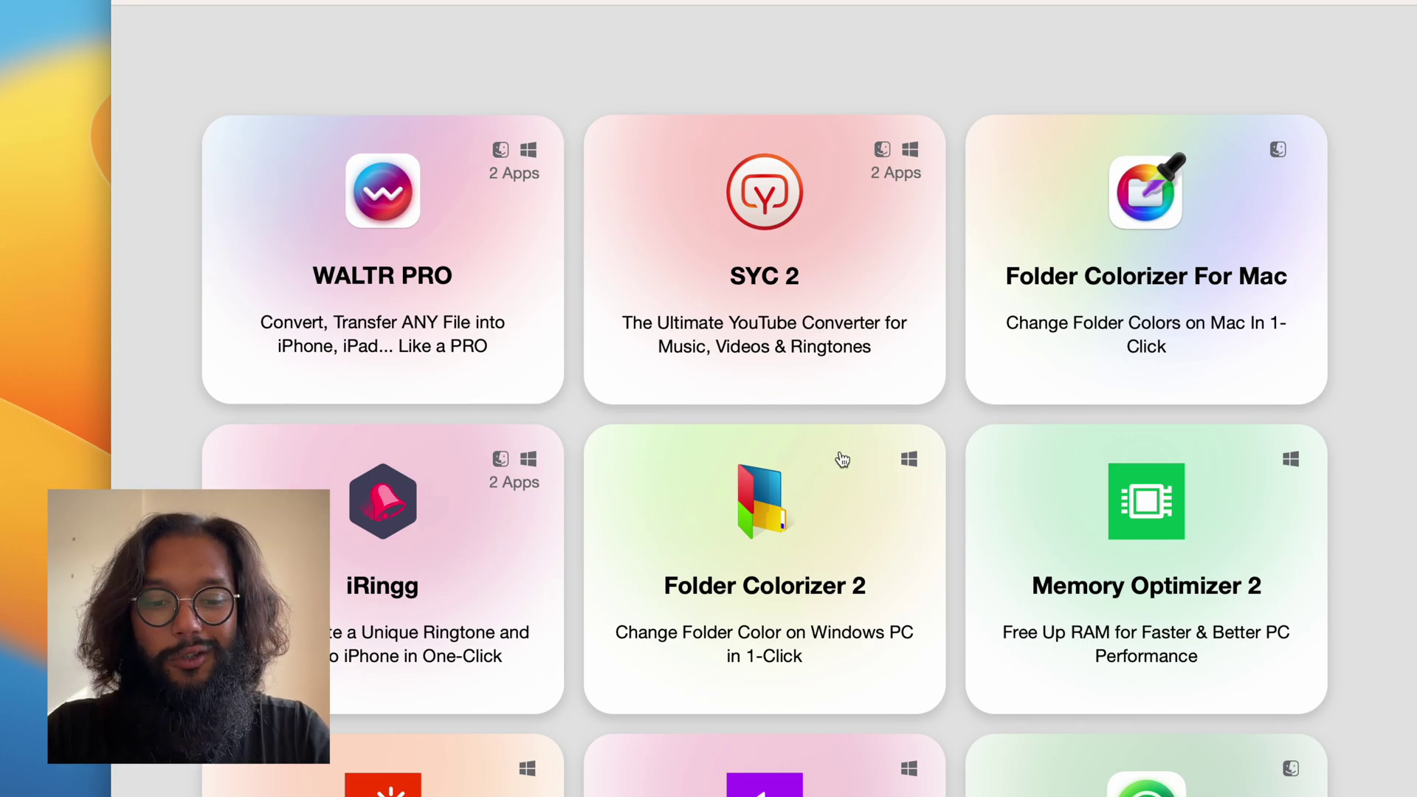
scroll(841, 460, down, 4)
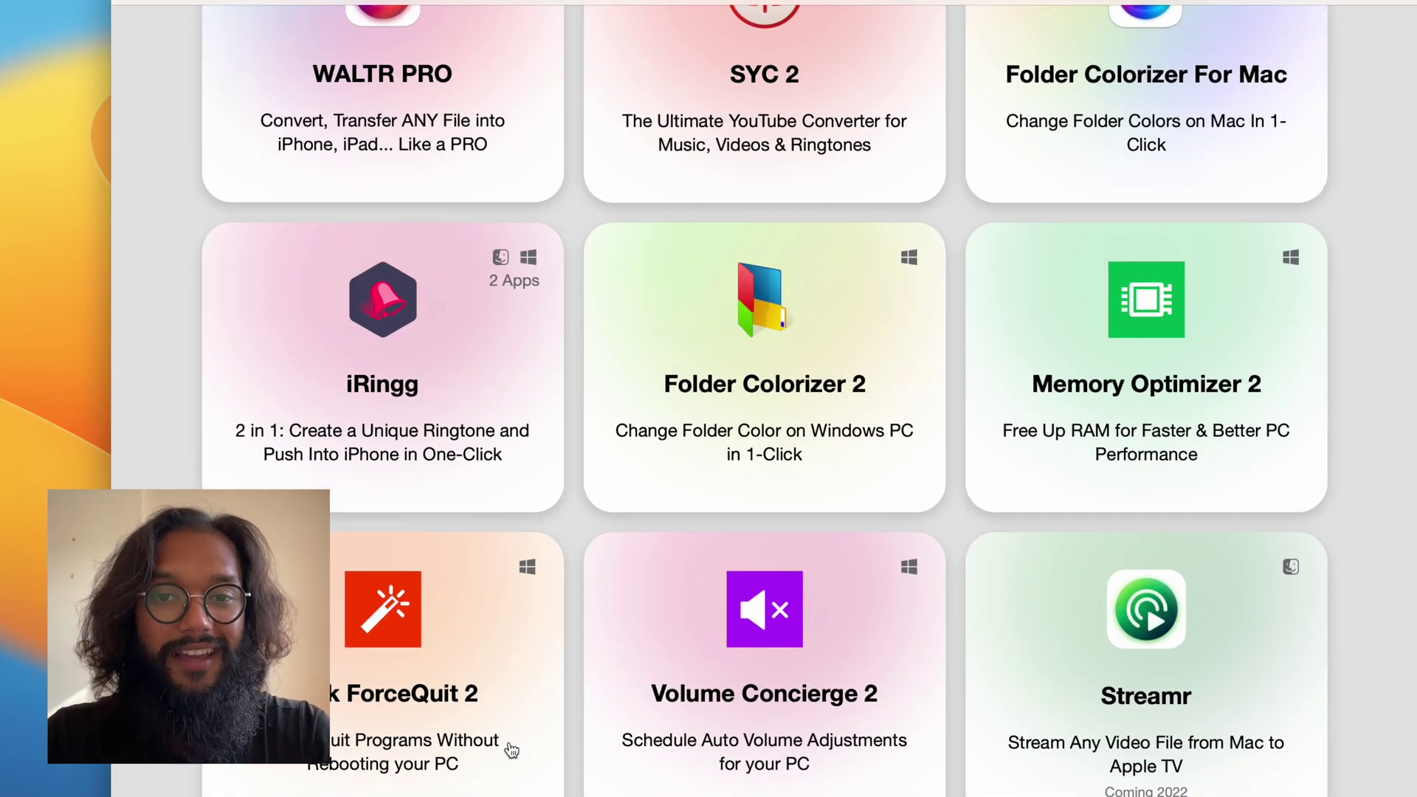
scroll(492, 749, down, 4)
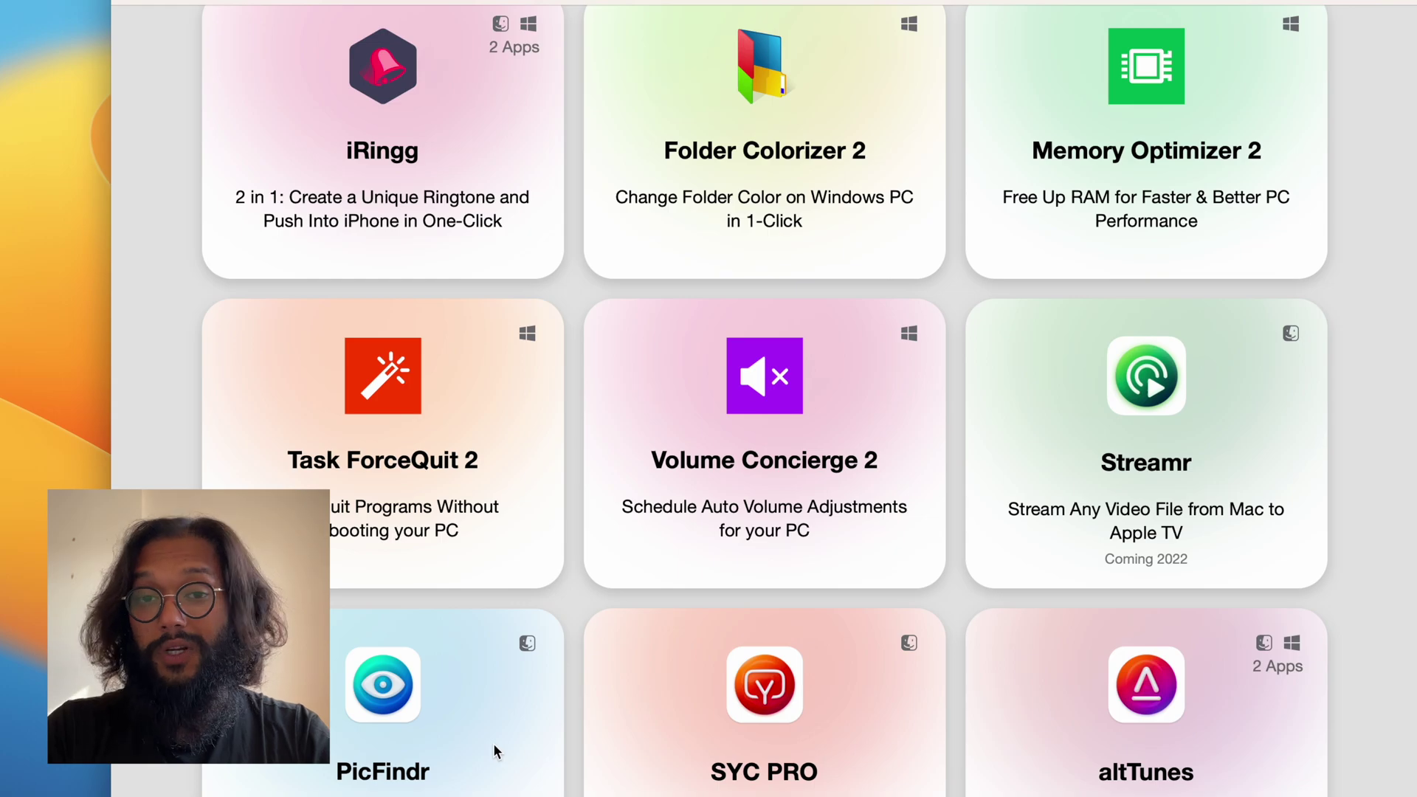